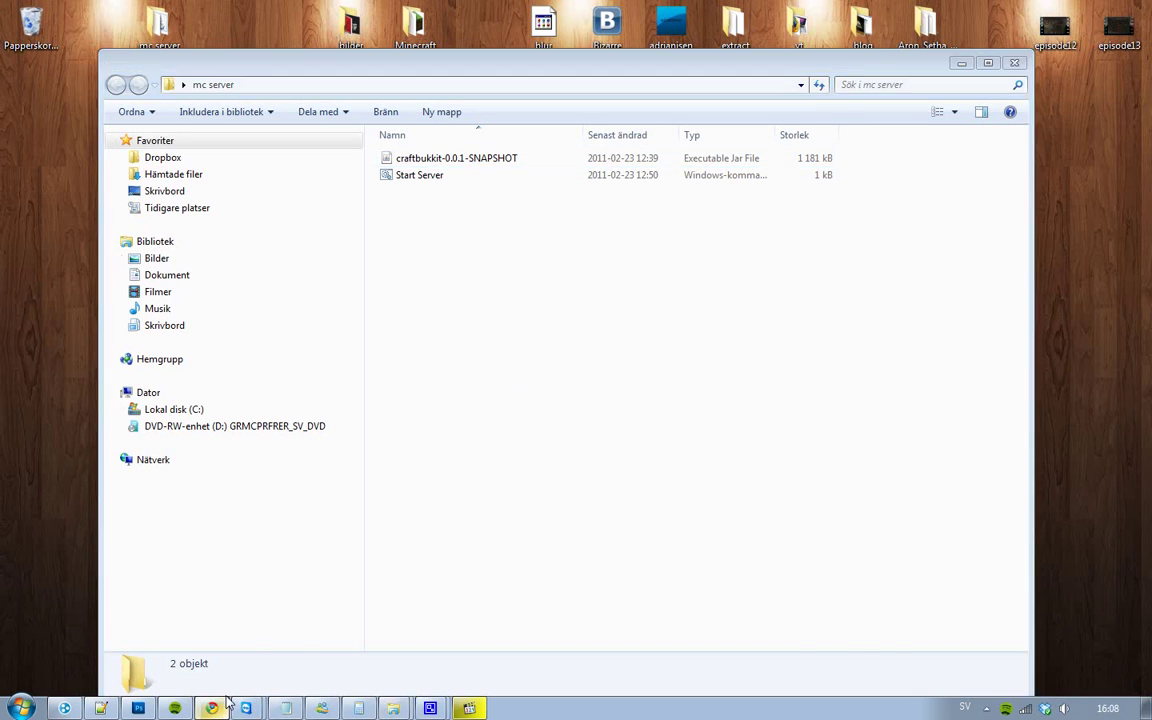
Load the new comments on the Minecraft server tutorial video and read the latest viewer questions.
{"action": "scroll", "coordinate": [82, 441], "scroll_direction": "up", "scroll_amount": 3}
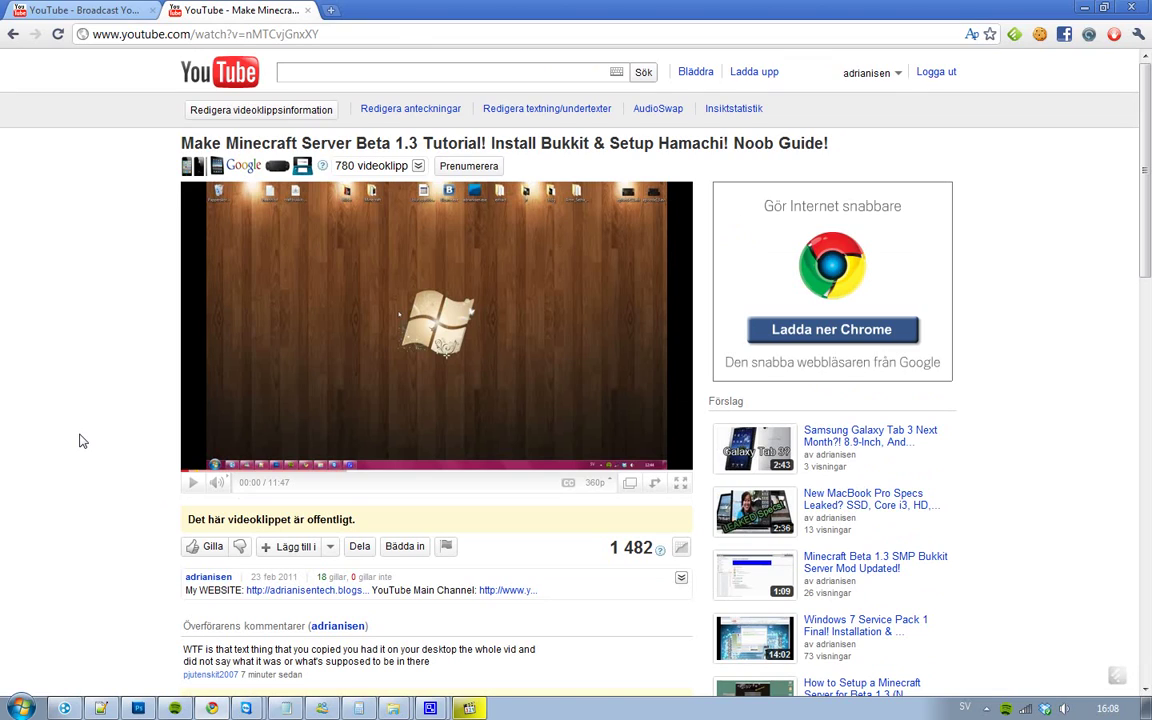
{"action": "scroll", "coordinate": [80, 440], "scroll_direction": "down", "scroll_amount": 7}
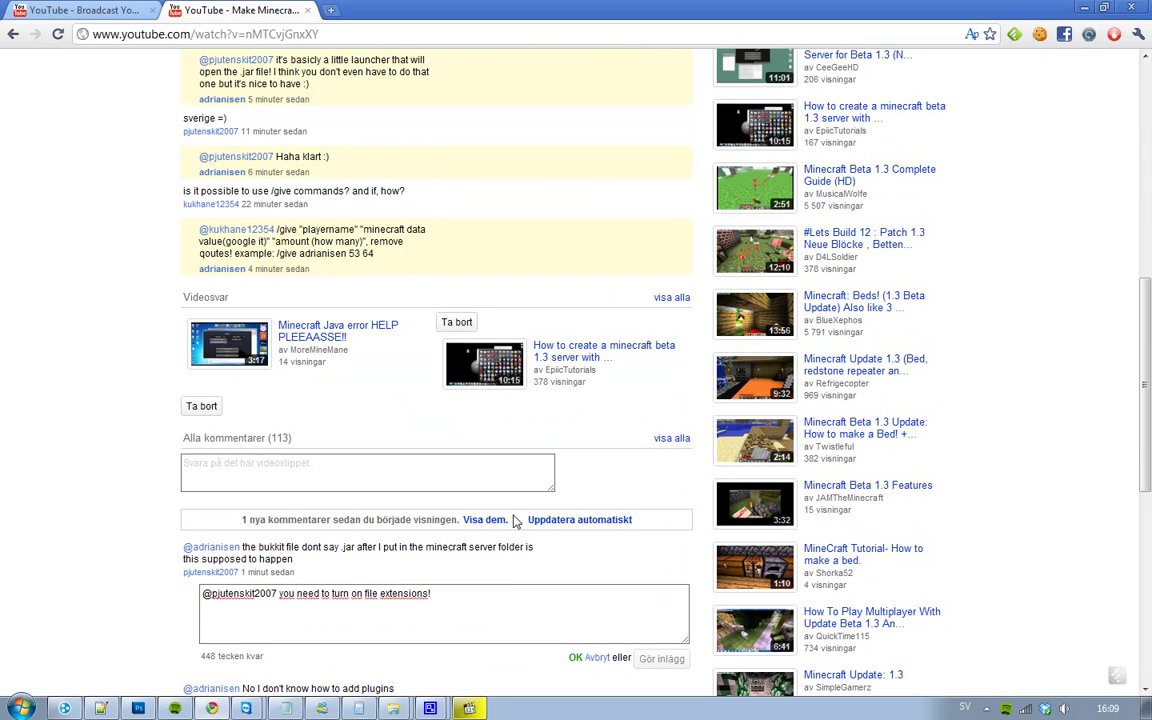
{"action": "left_click", "coordinate": [485, 519]}
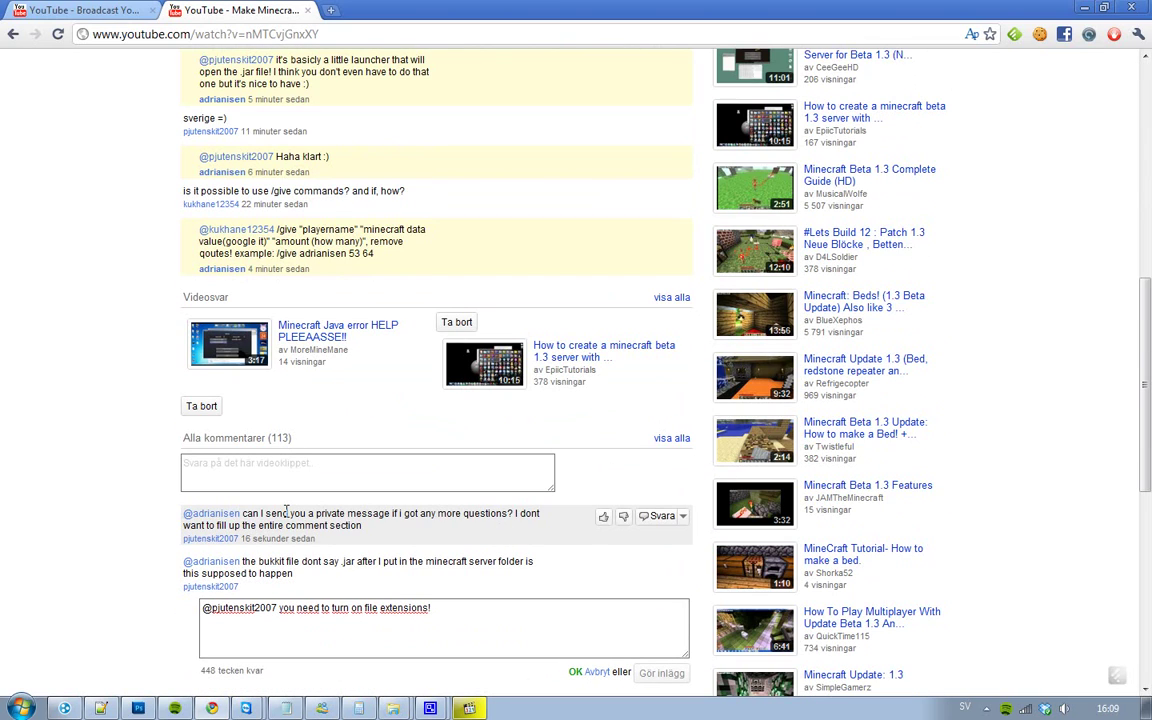
{"action": "left_click_drag", "start_coordinate": [287, 511], "coordinate": [440, 524]}
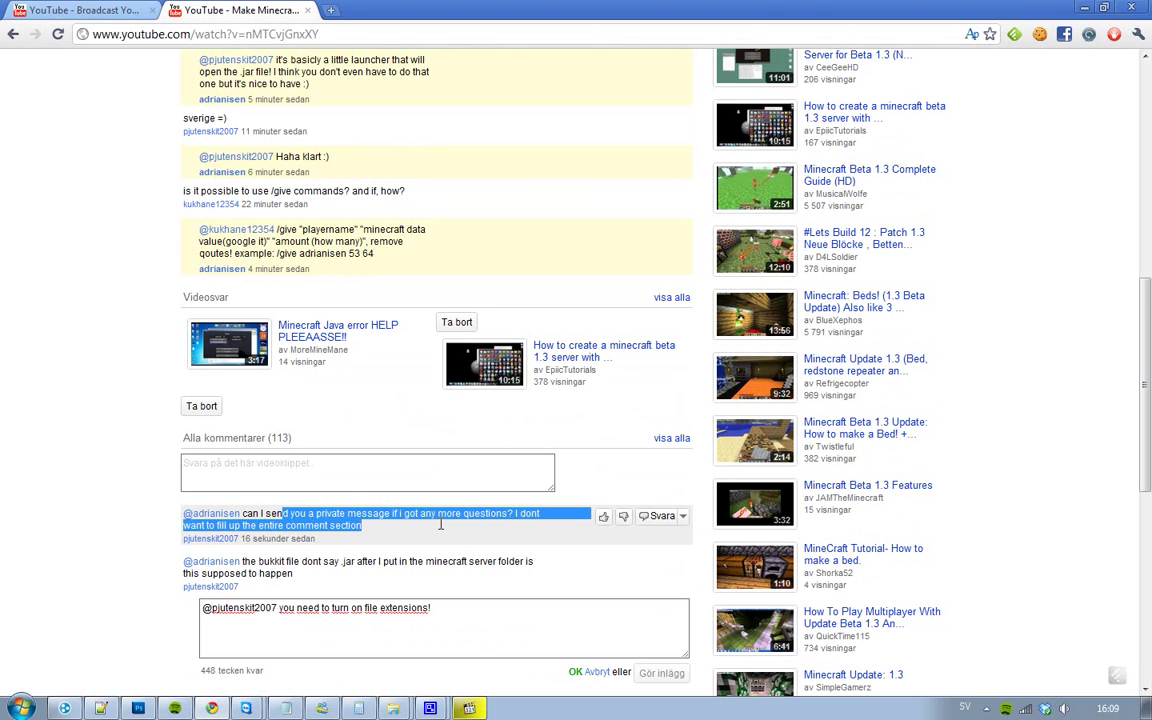
{"action": "left_click", "coordinate": [395, 470]}
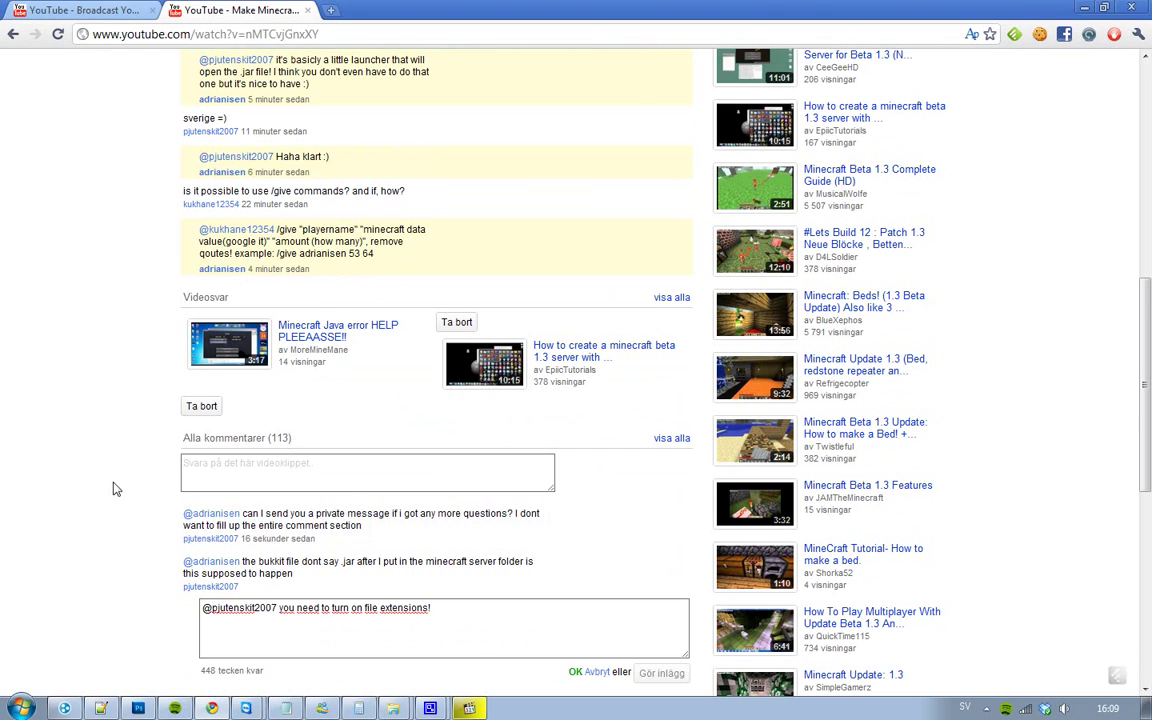
{"action": "scroll", "coordinate": [103, 465], "scroll_direction": "up", "scroll_amount": 3}
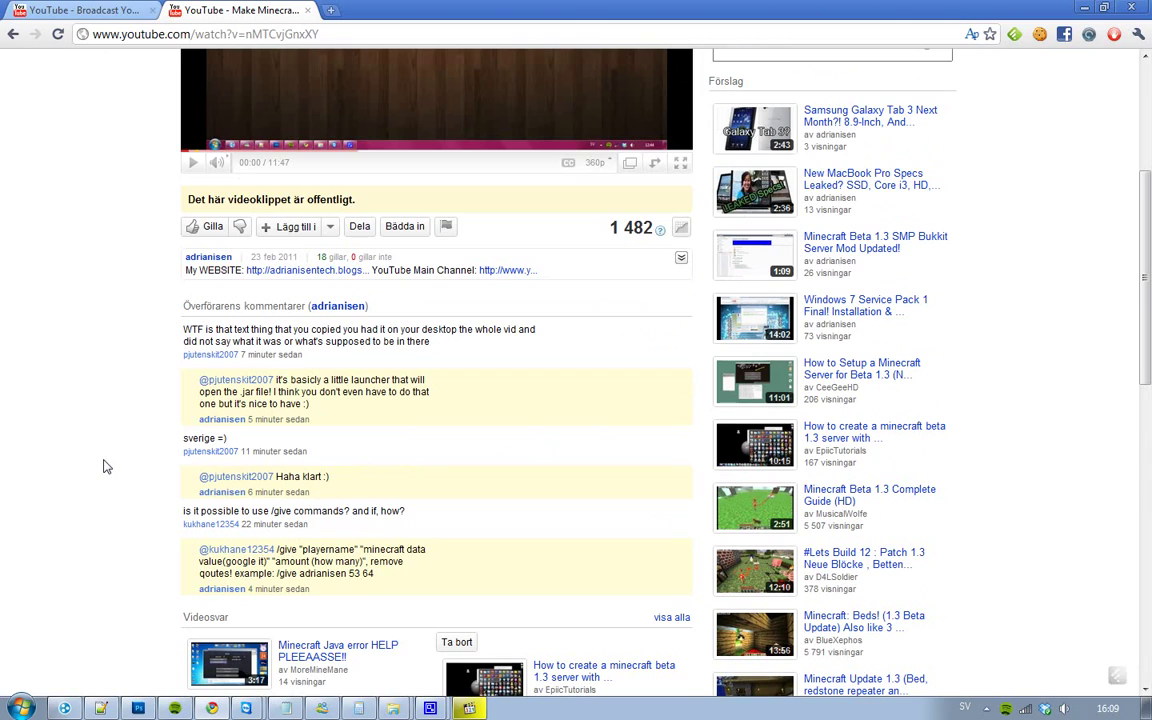
Switch to the mc server folder window.
{"action": "mouse_move", "coordinate": [393, 708]}
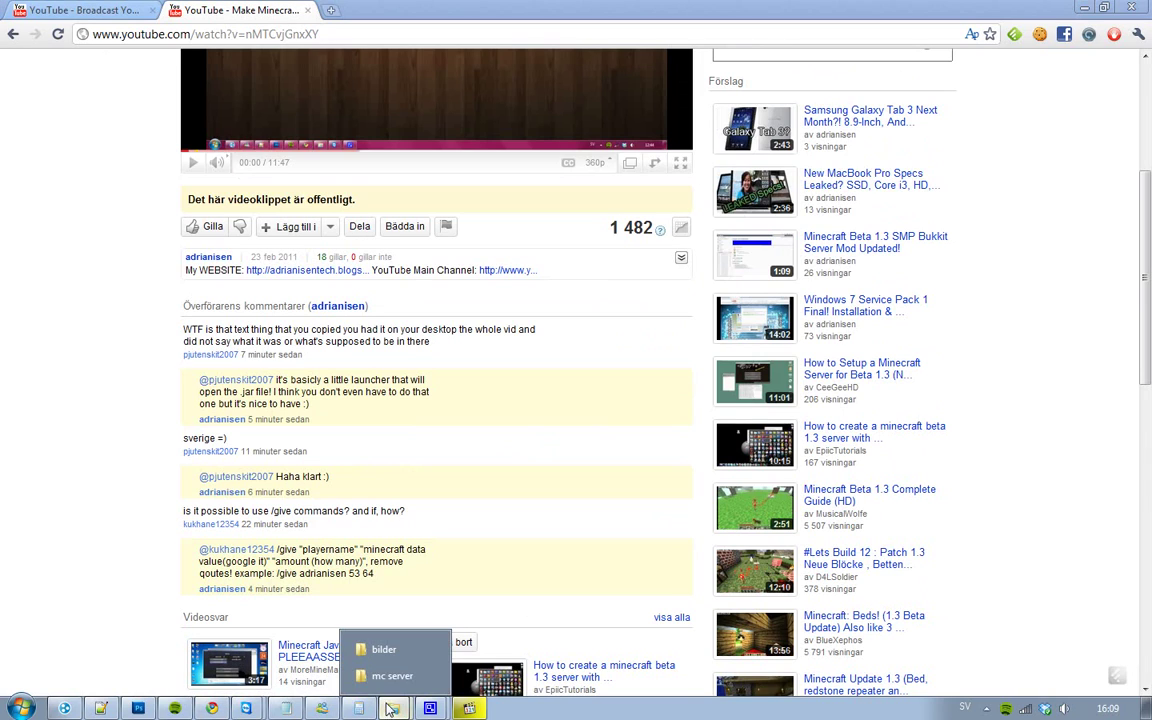
{"action": "left_click", "coordinate": [393, 678]}
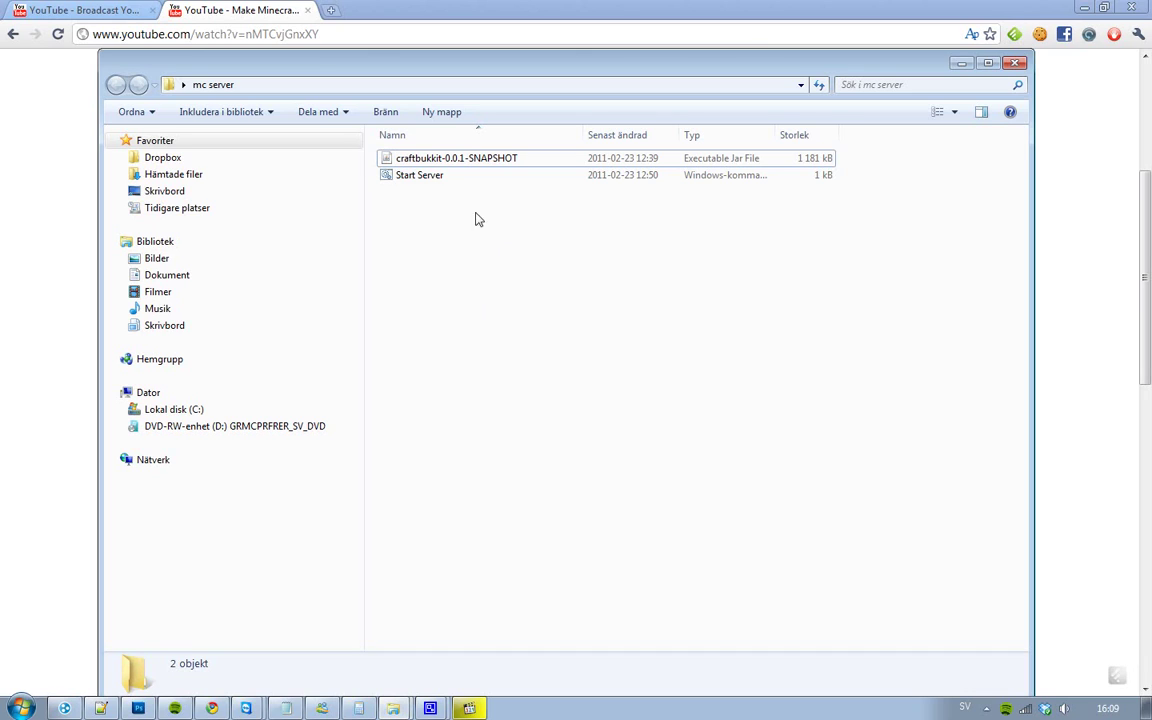
Rename the Start Server file as Start Server.bat.
{"action": "left_click", "coordinate": [449, 178]}
{"action": "left_click", "coordinate": [449, 178]}
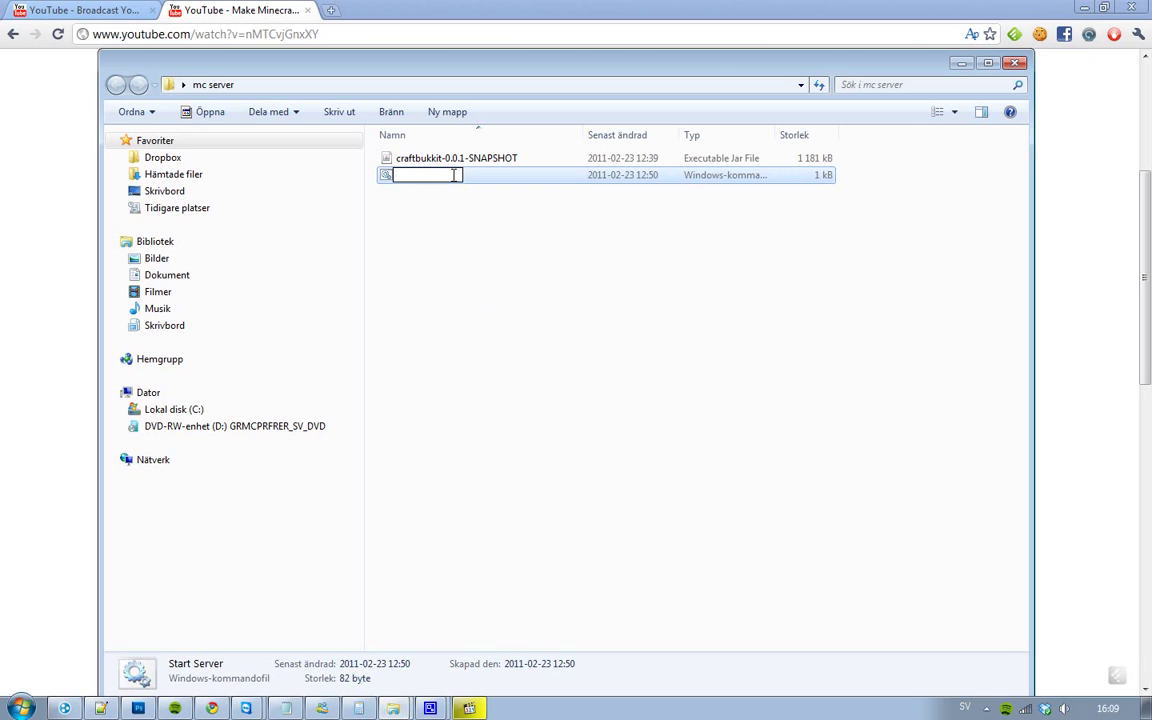
{"action": "key", "text": "End"}
{"action": "type", "text": ".bat"}
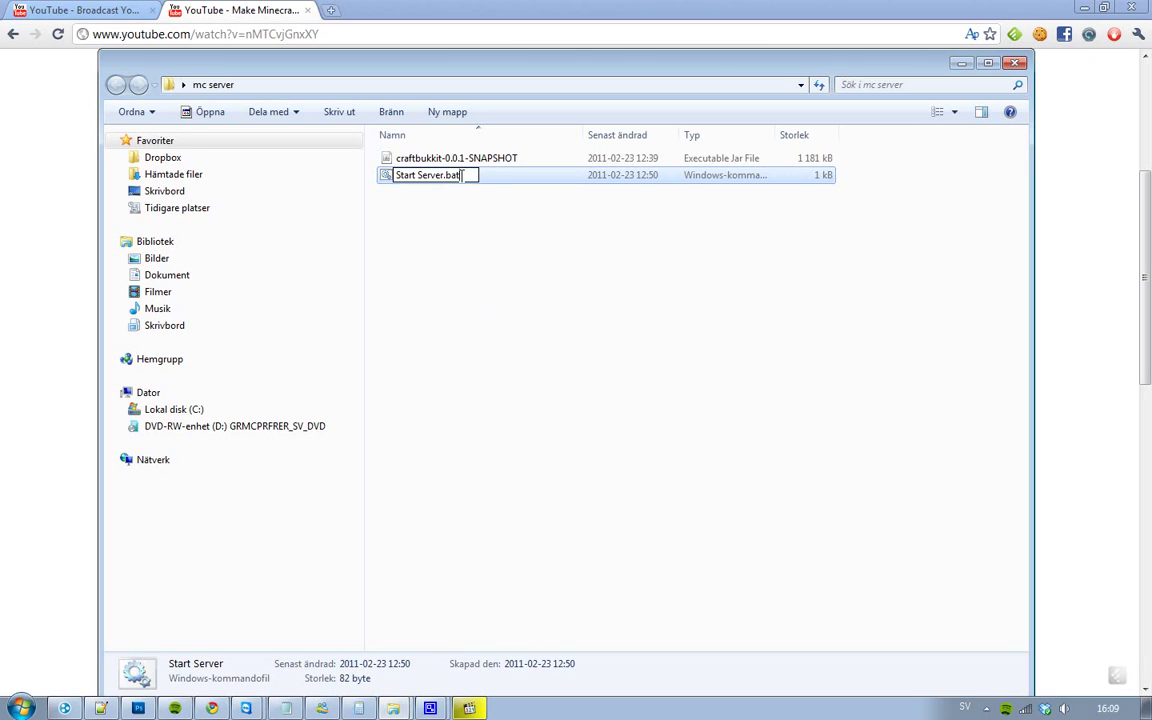
{"action": "key", "text": "Return"}
Remove the .bat suffix from the Start Server file's name.
{"action": "left_click", "coordinate": [455, 176]}
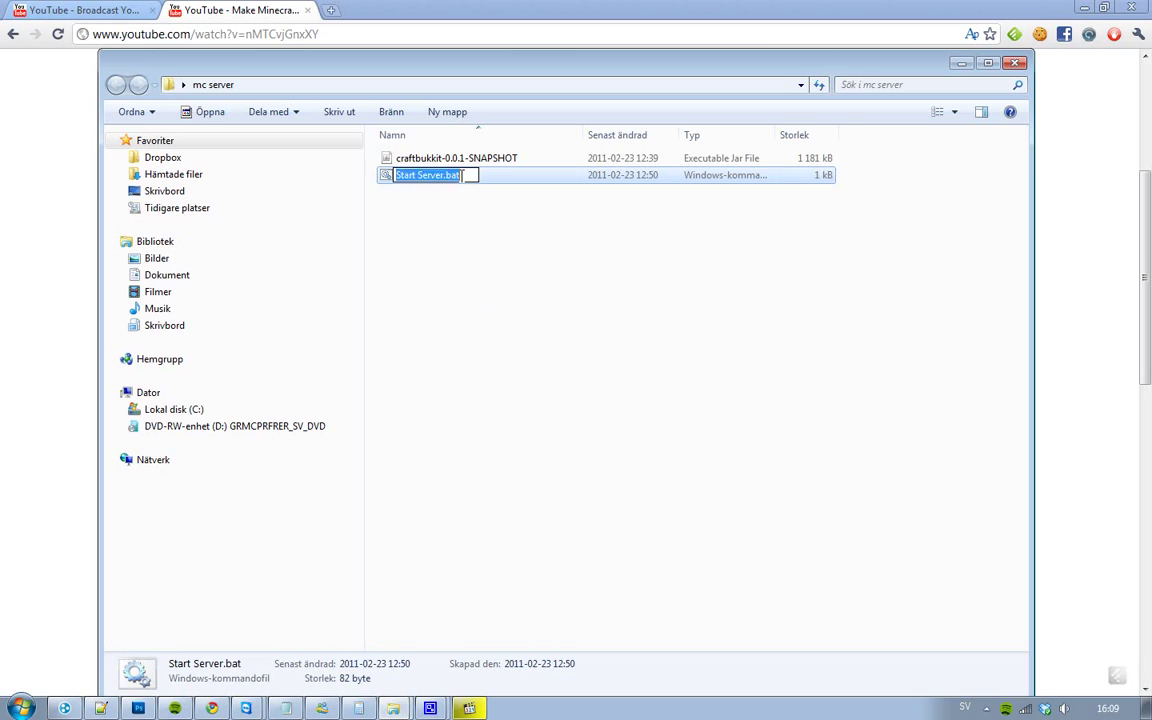
{"action": "key", "text": "End"}
{"action": "key", "text": "BackSpace"}
{"action": "key", "text": "BackSpace"}
{"action": "key", "text": "BackSpace"}
{"action": "key", "text": "BackSpace"}
{"action": "key", "text": "Return"}
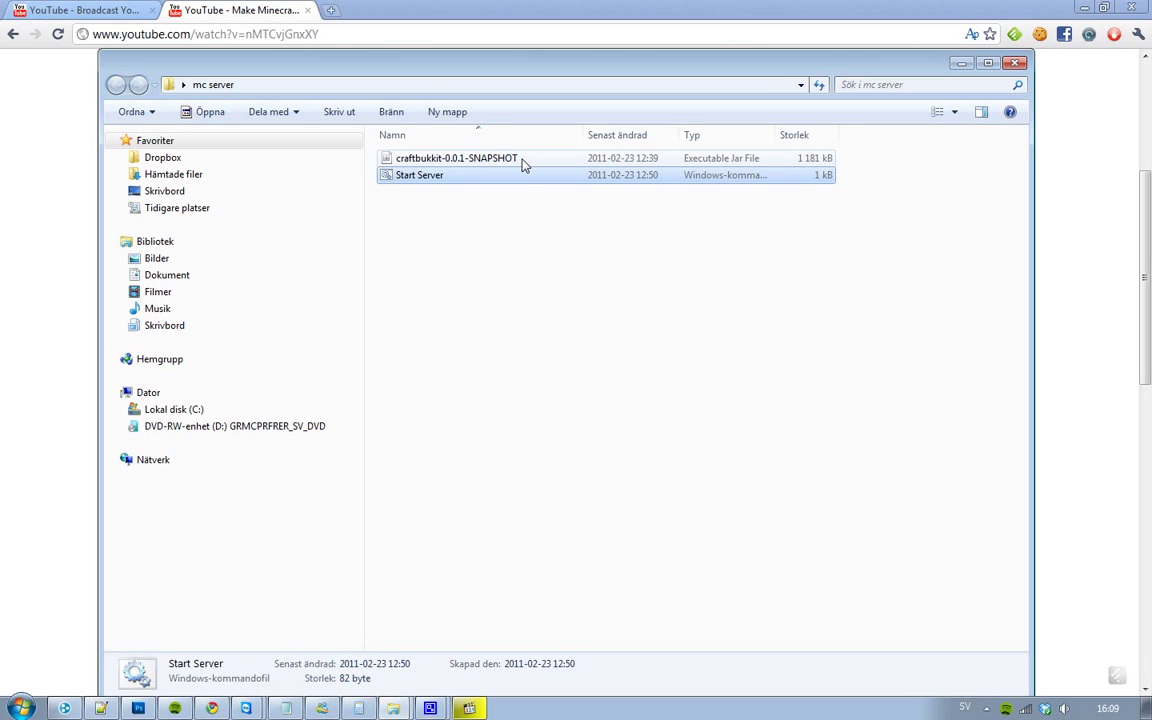
{"action": "left_click", "coordinate": [522, 162]}
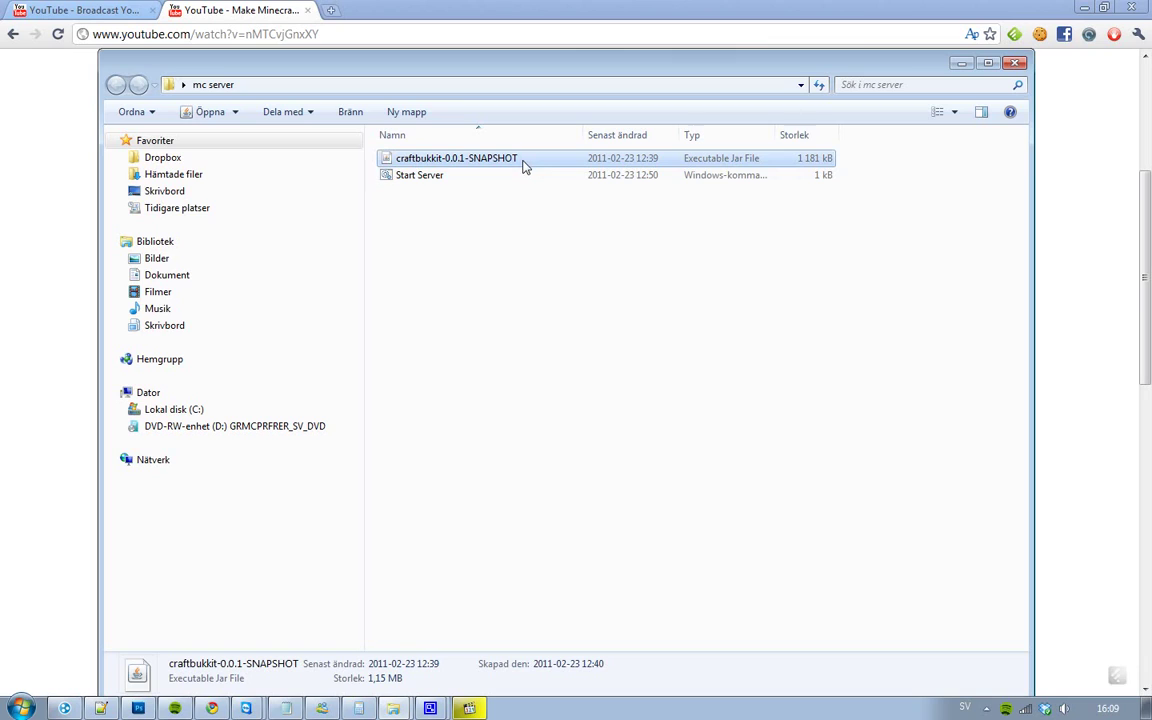
{"action": "left_click", "coordinate": [519, 238]}
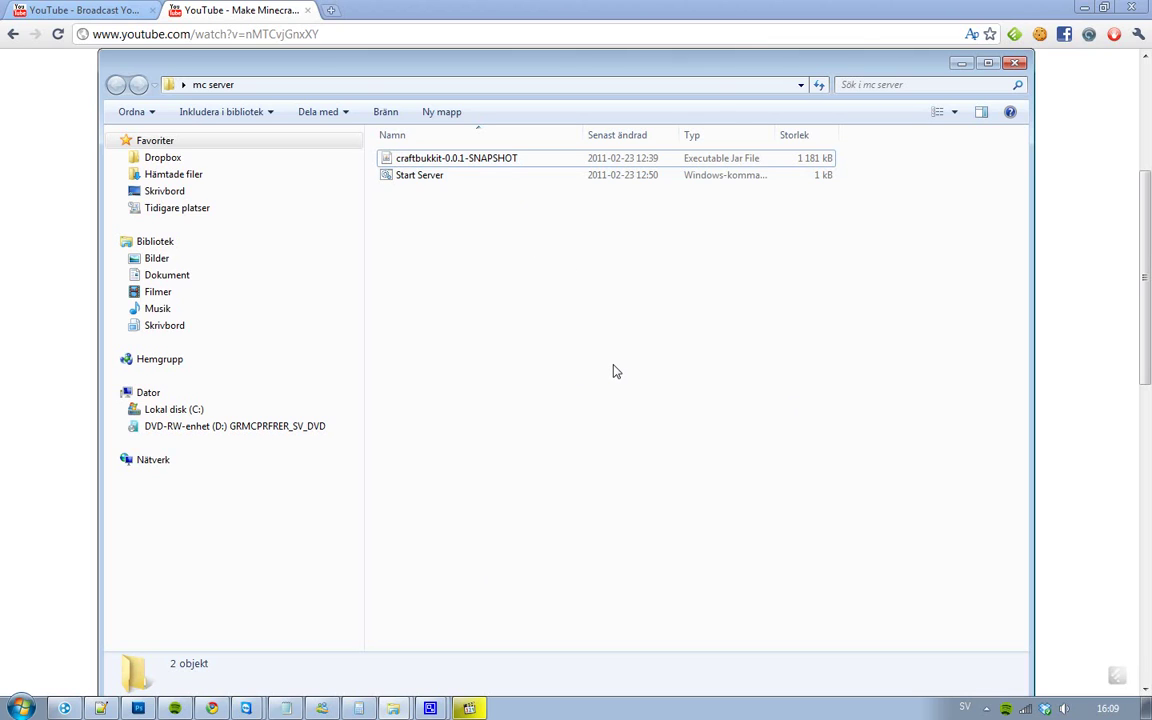
Turn off "Dölj filnamnstillägg för kända filtyper" in the advanced folder options, apply it and close the dialog.
{"action": "key", "text": "alt"}
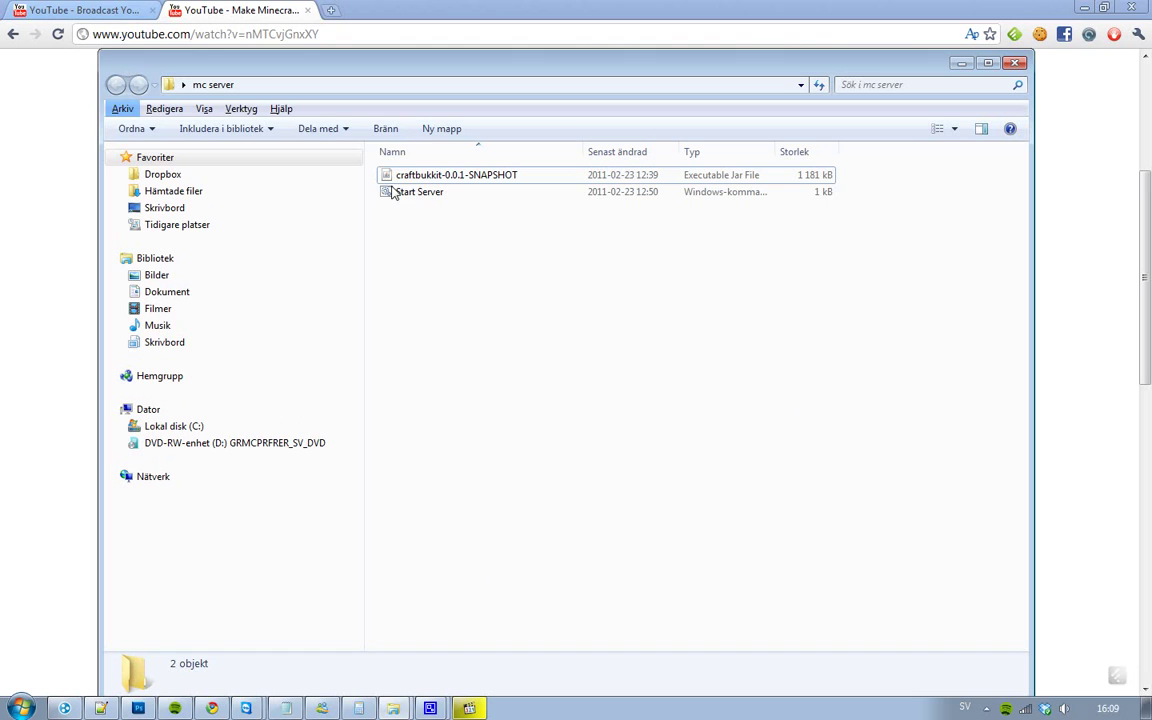
{"action": "left_click", "coordinate": [240, 109]}
{"action": "left_click", "coordinate": [282, 187]}
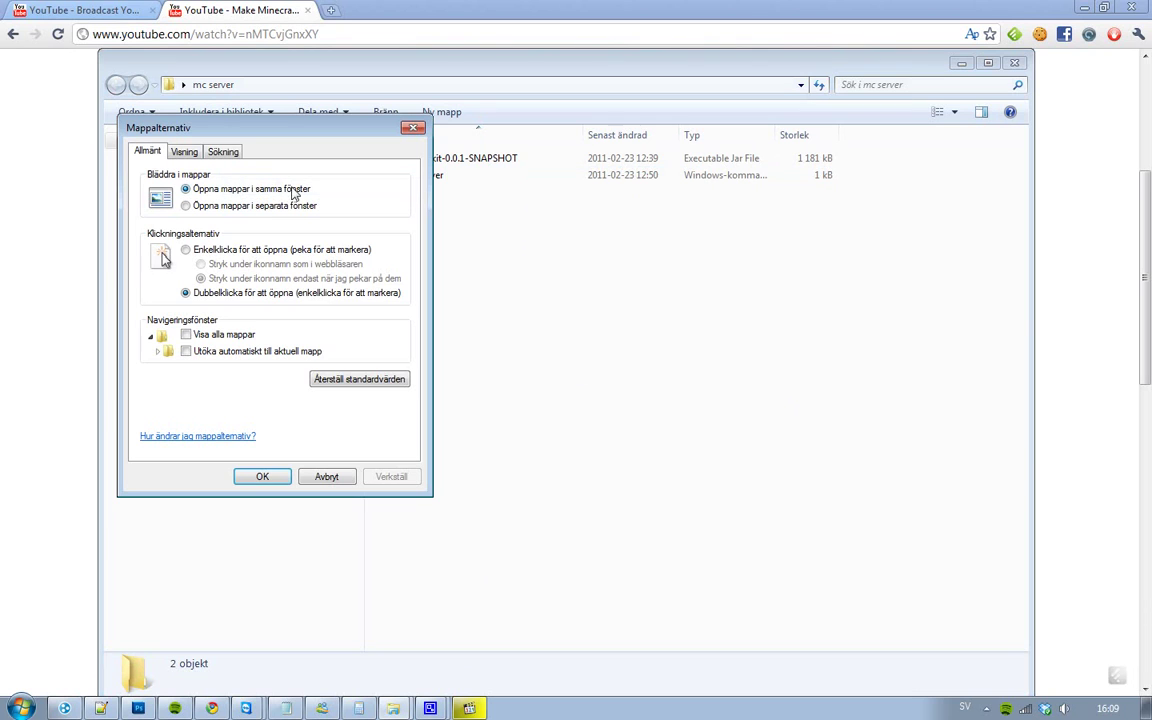
{"action": "left_click_drag", "start_coordinate": [280, 123], "coordinate": [648, 171]}
{"action": "left_click", "coordinate": [454, 158]}
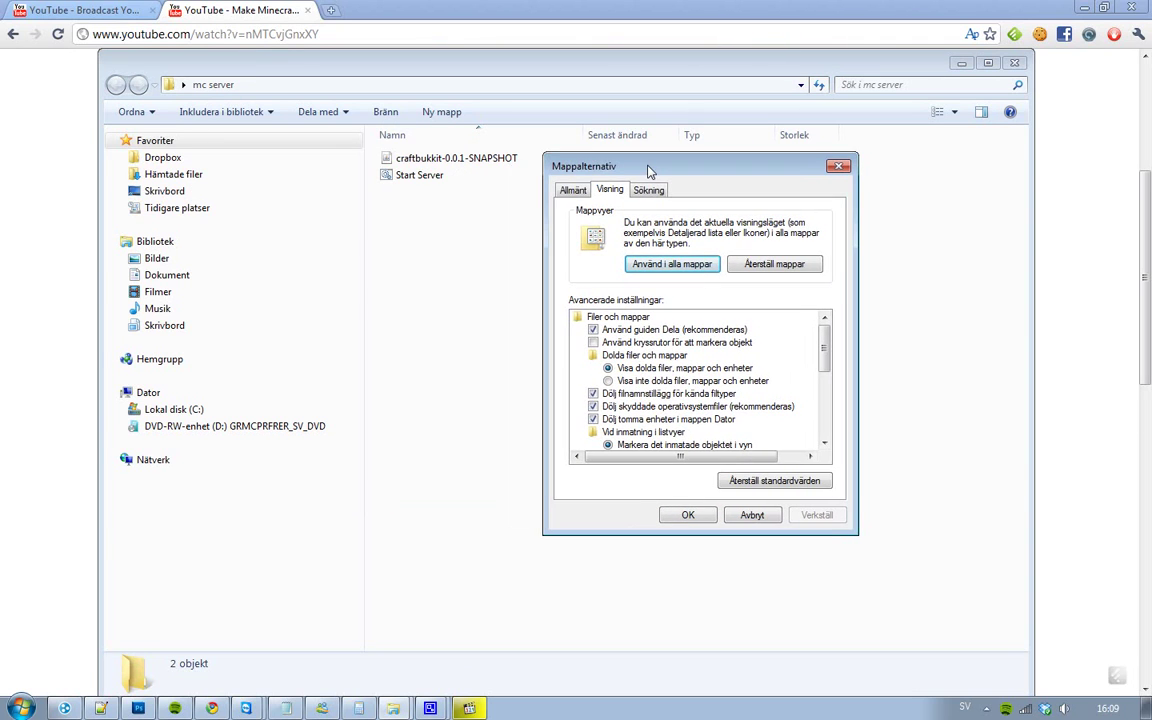
{"action": "left_click", "coordinate": [594, 394]}
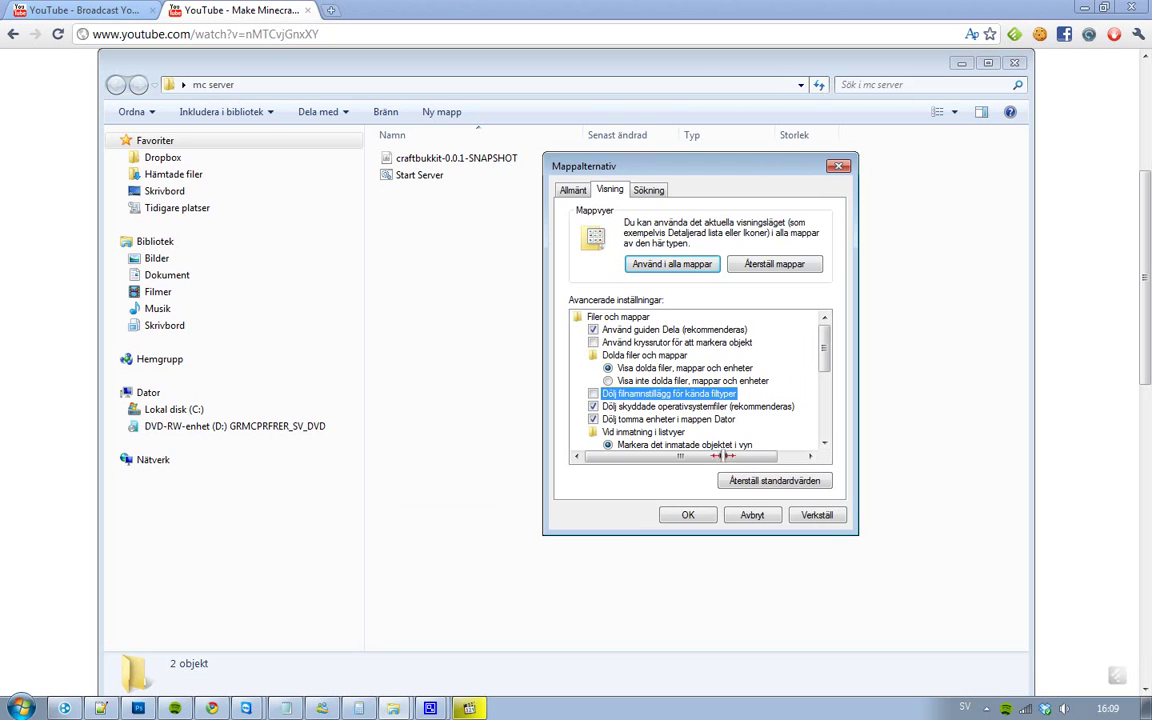
{"action": "left_click_drag", "start_coordinate": [690, 172], "coordinate": [505, 235]}
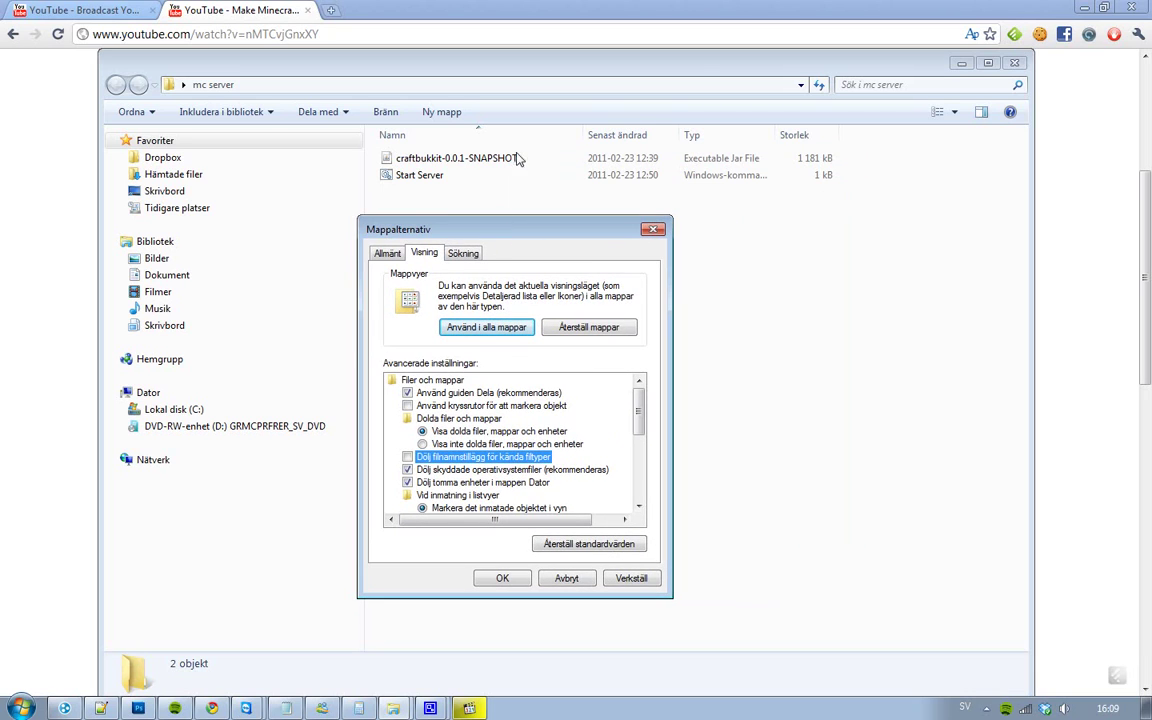
{"action": "left_click", "coordinate": [631, 578]}
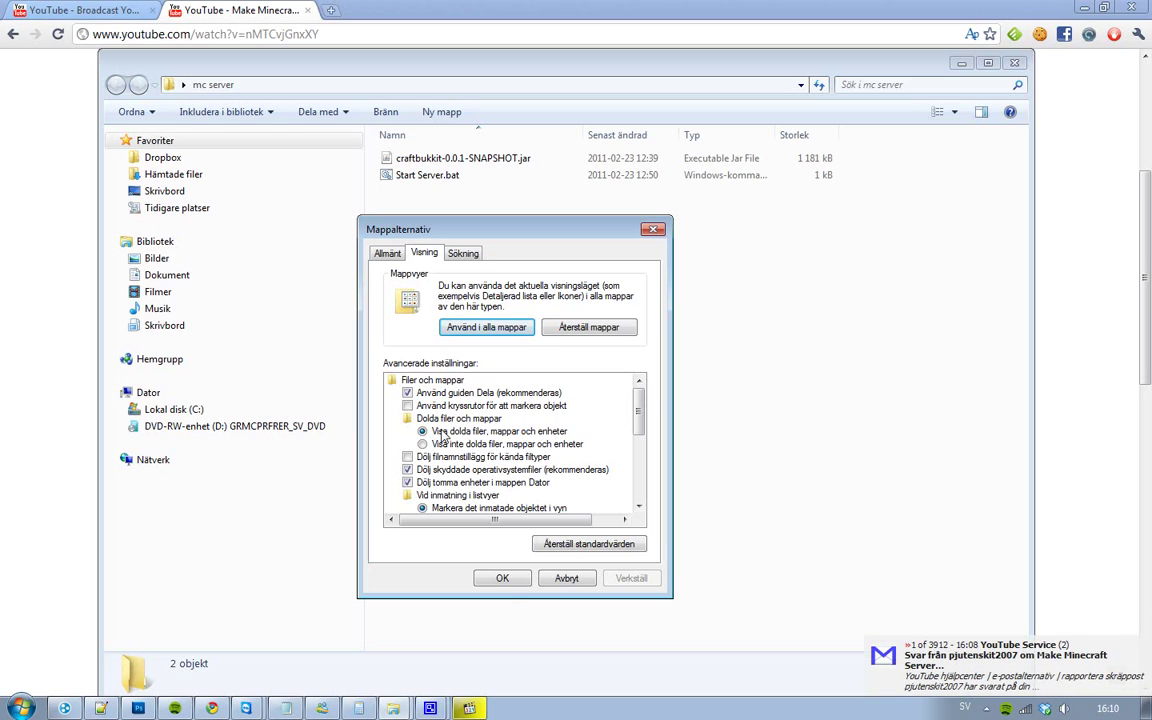
{"action": "left_click", "coordinate": [502, 578]}
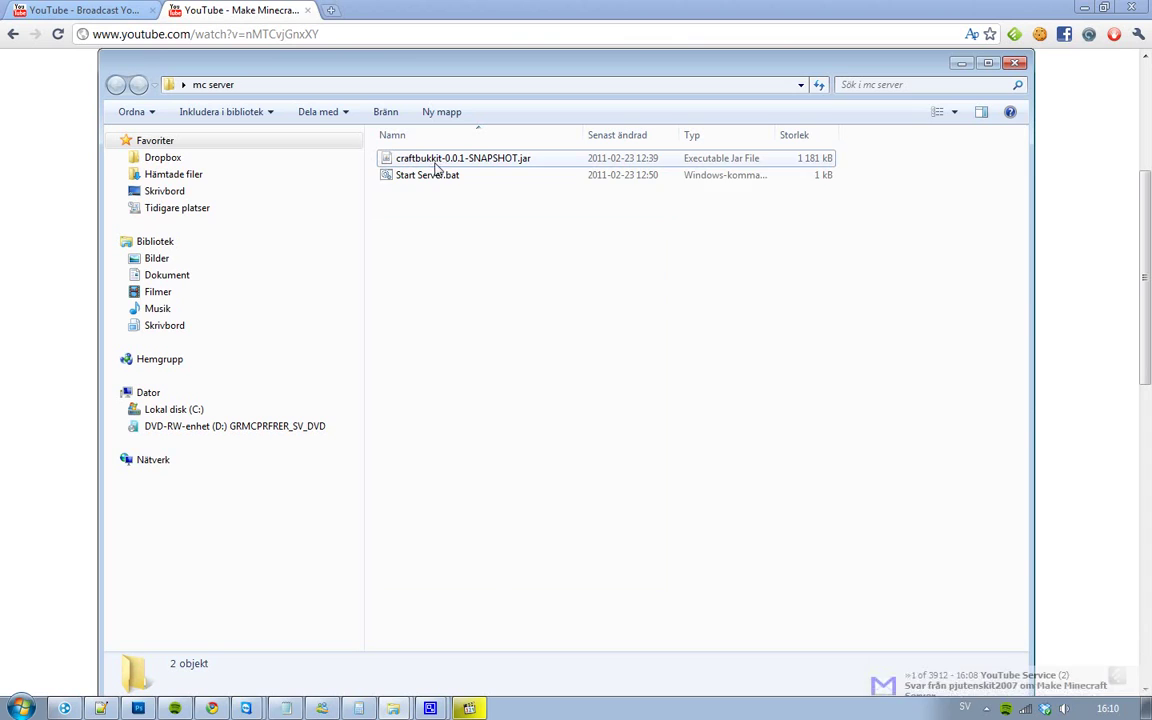
Create a new text document in the mc server folder and name it start_server.bat.txt.
{"action": "right_click", "coordinate": [440, 238]}
{"action": "mouse_move", "coordinate": [600, 460]}
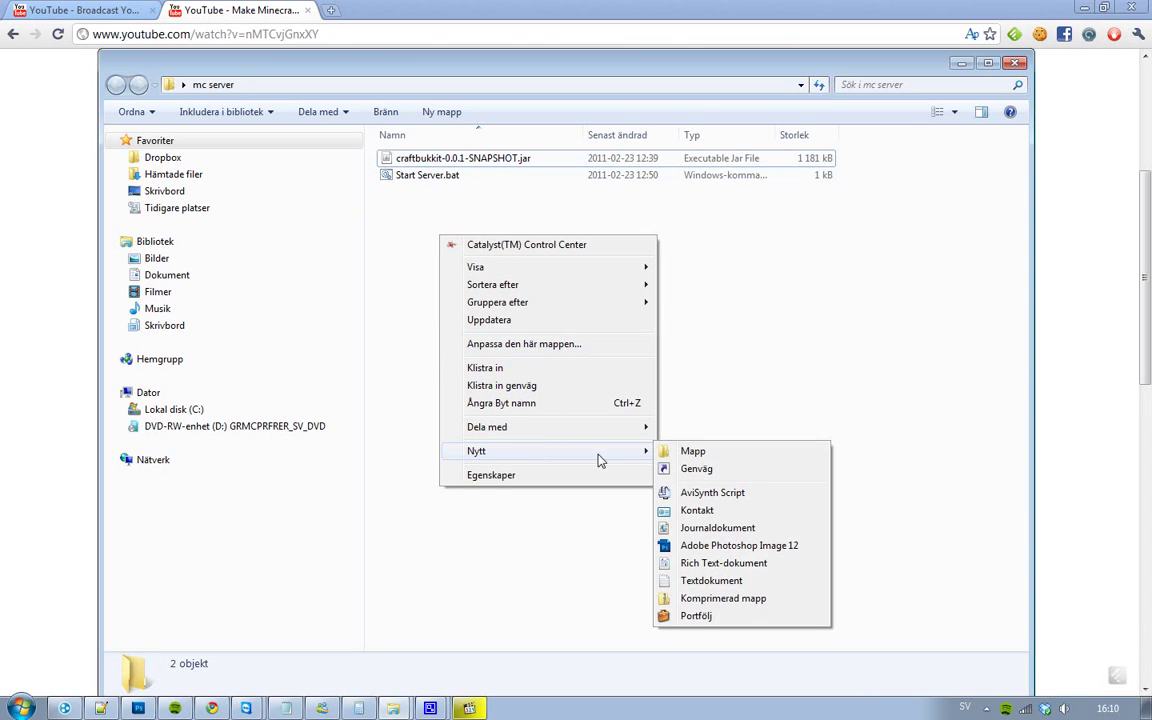
{"action": "left_click", "coordinate": [711, 580]}
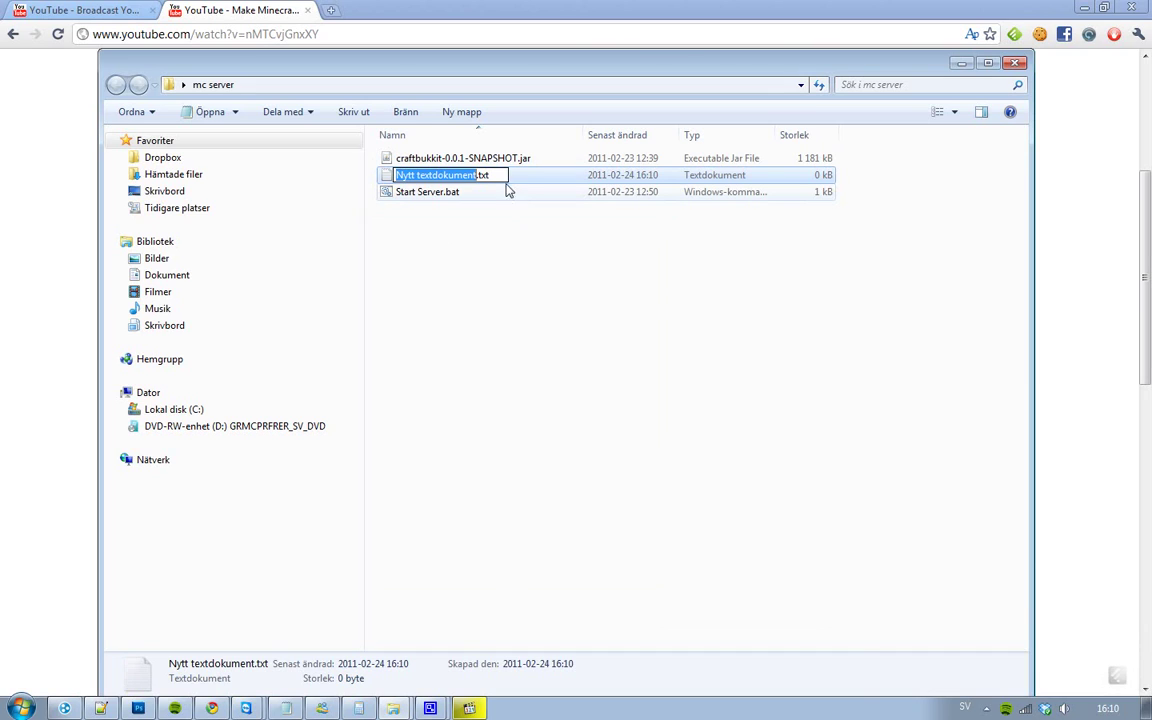
{"action": "type", "text": "start_se"}
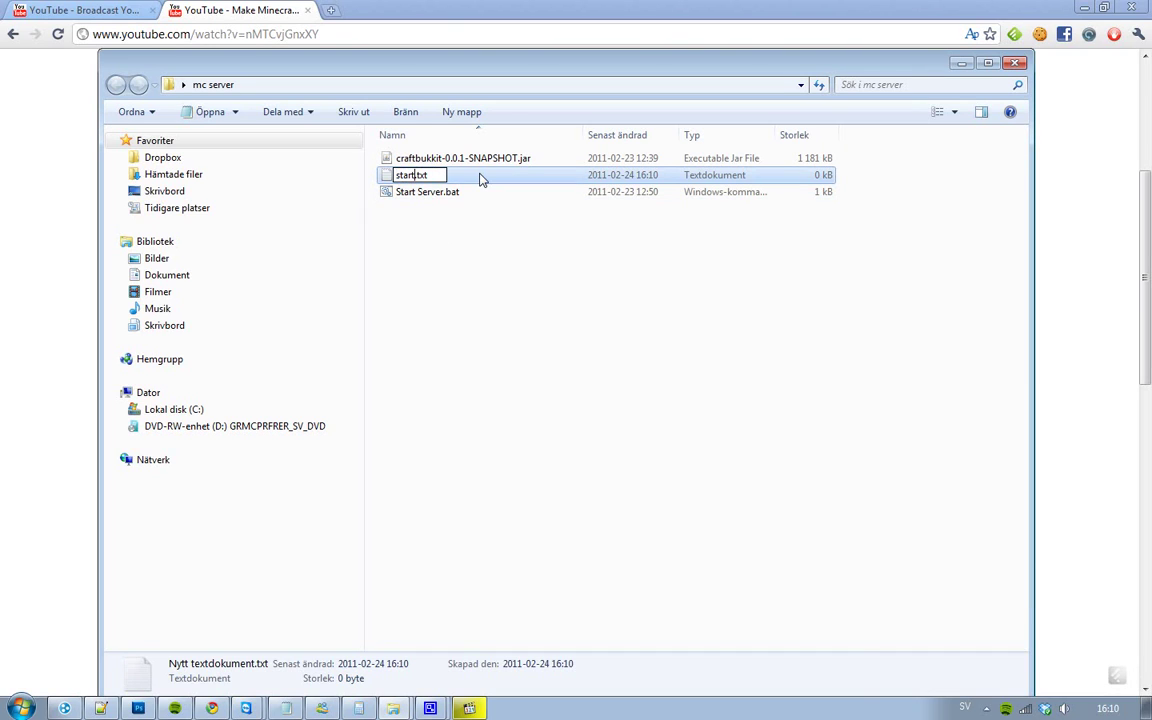
{"action": "type", "text": "rver.bat"}
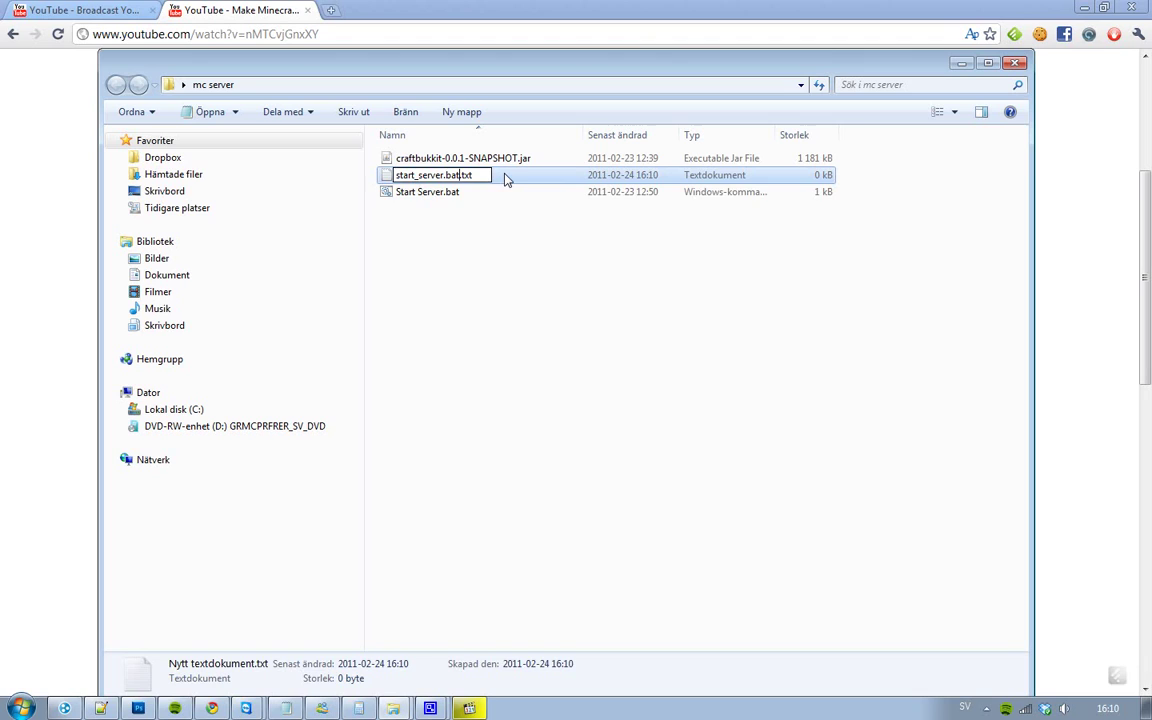
{"action": "left_click", "coordinate": [505, 178]}
Delete the start_server.bat.txt file from the mc server folder.
{"action": "left_click", "coordinate": [507, 196]}
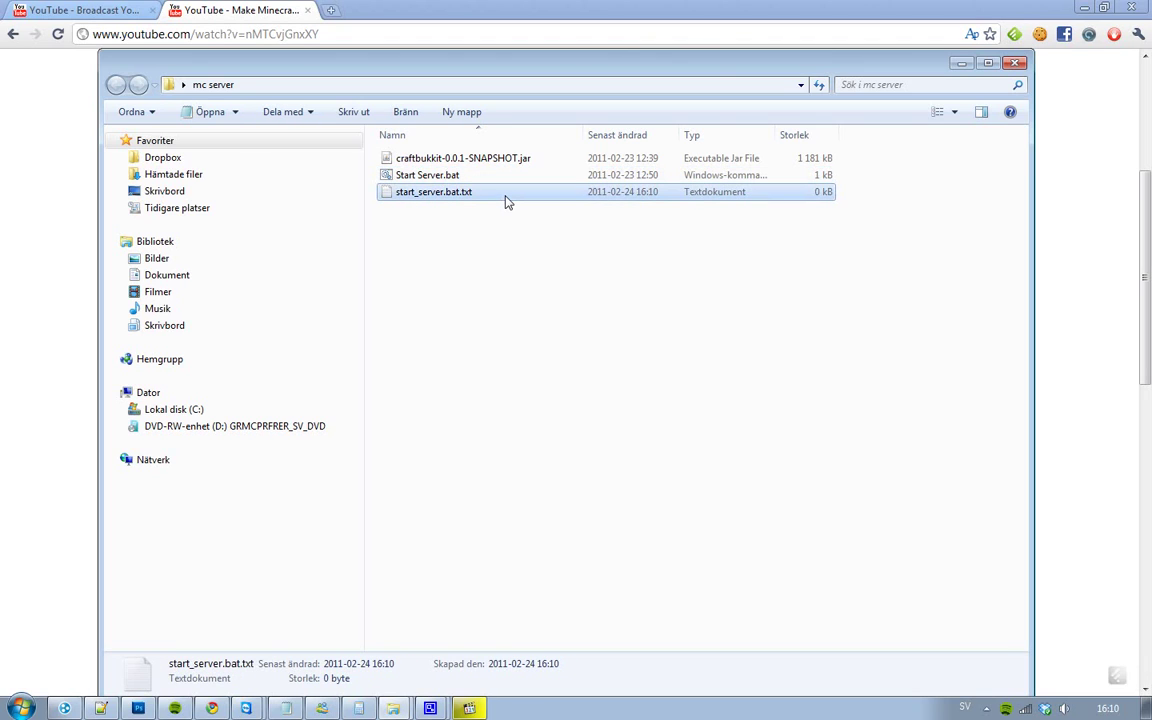
{"action": "key", "text": "Delete"}
{"action": "key", "text": "Return"}
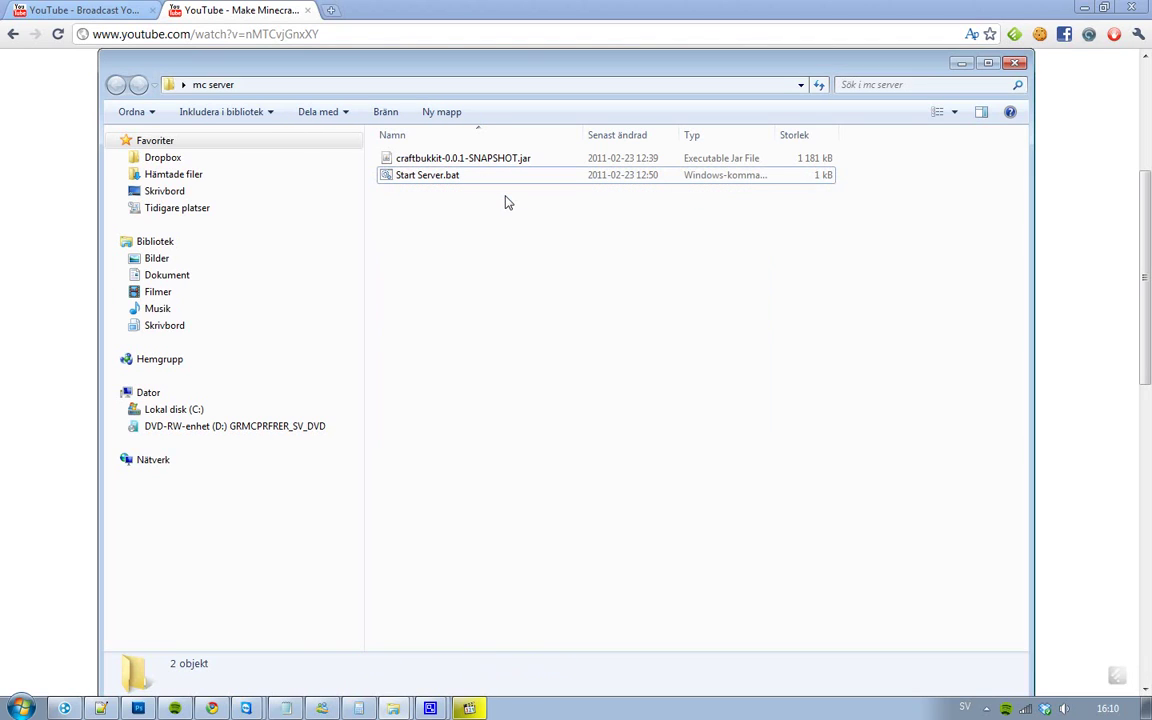
{"action": "left_click", "coordinate": [455, 180]}
{"action": "right_click", "coordinate": [455, 180]}
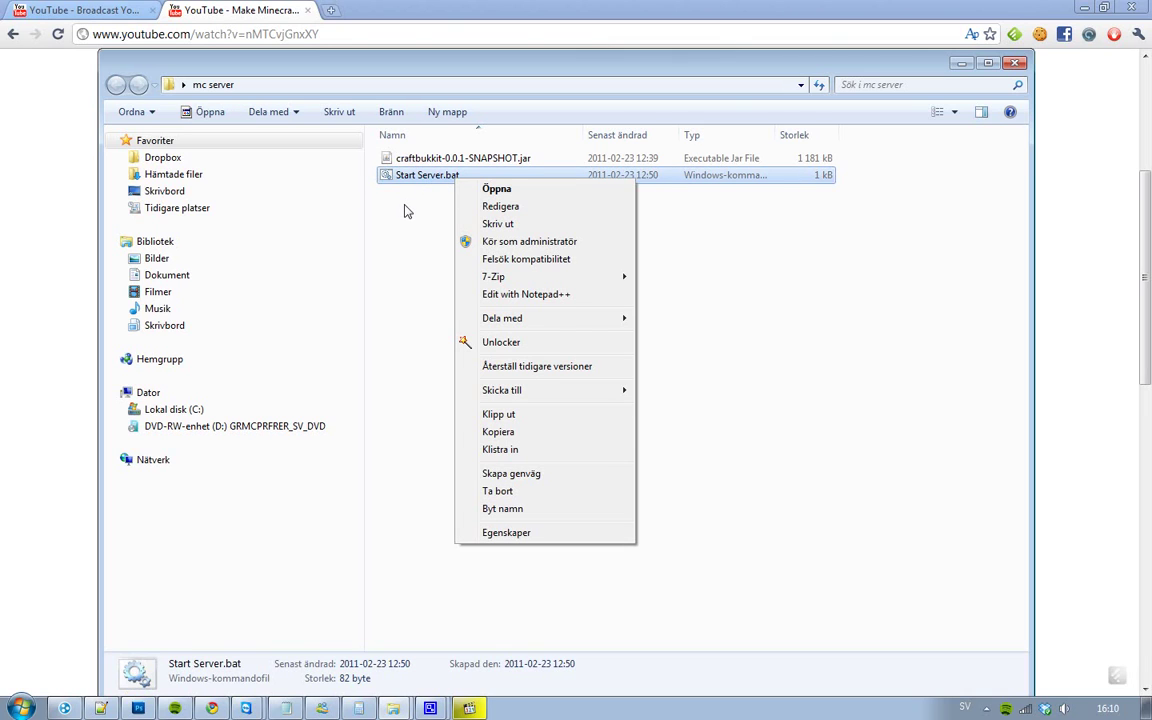
{"action": "left_click", "coordinate": [406, 208]}
{"action": "left_click", "coordinate": [424, 181]}
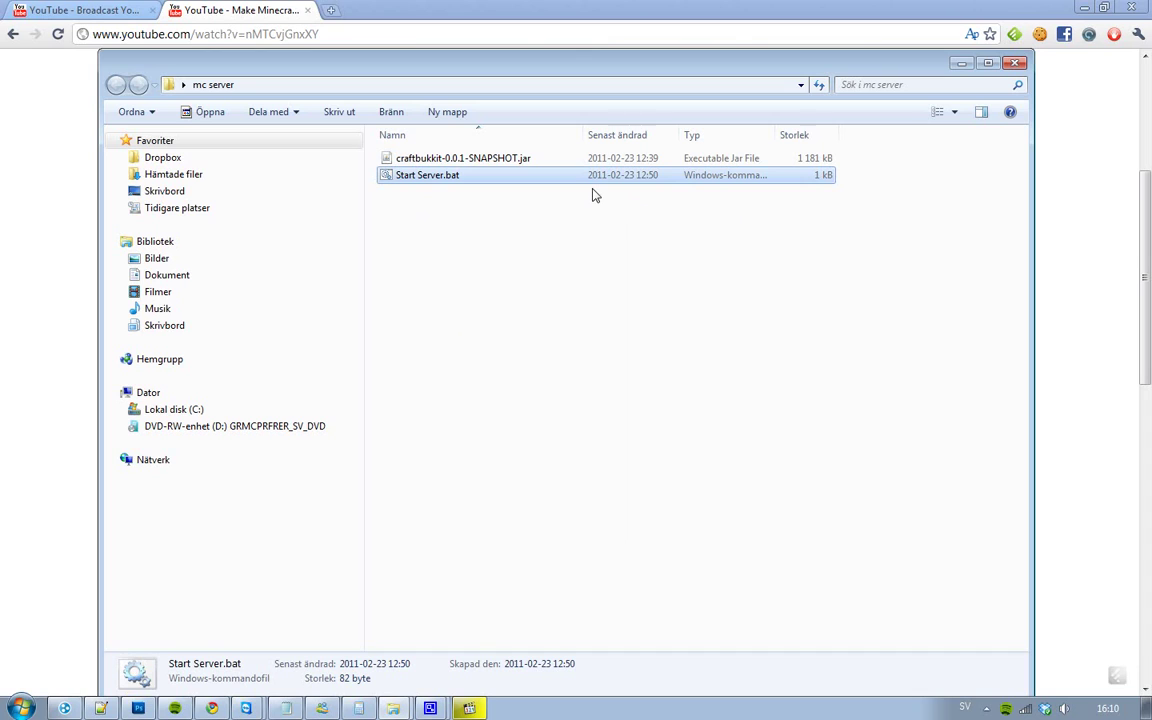
Run craftbukkit-0.0.1-SNAPSHOT.jar to generate the server files in the mc server folder.
{"action": "left_click", "coordinate": [518, 164]}
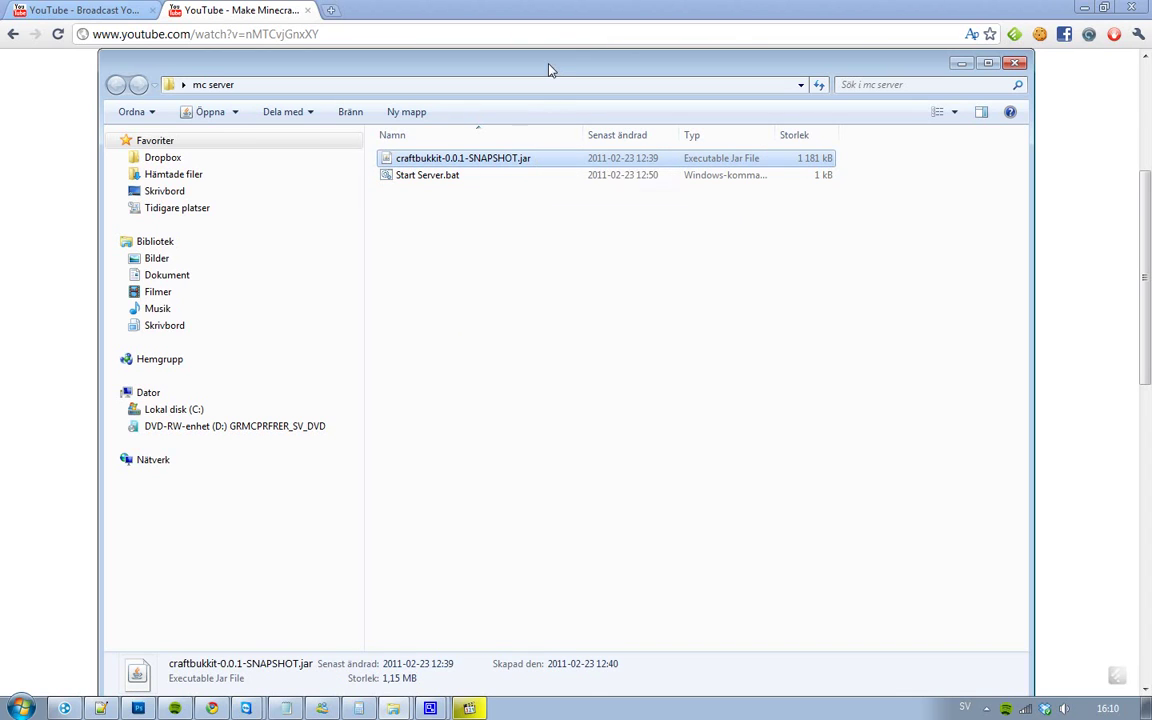
{"action": "left_click_drag", "start_coordinate": [493, 57], "coordinate": [495, 35]}
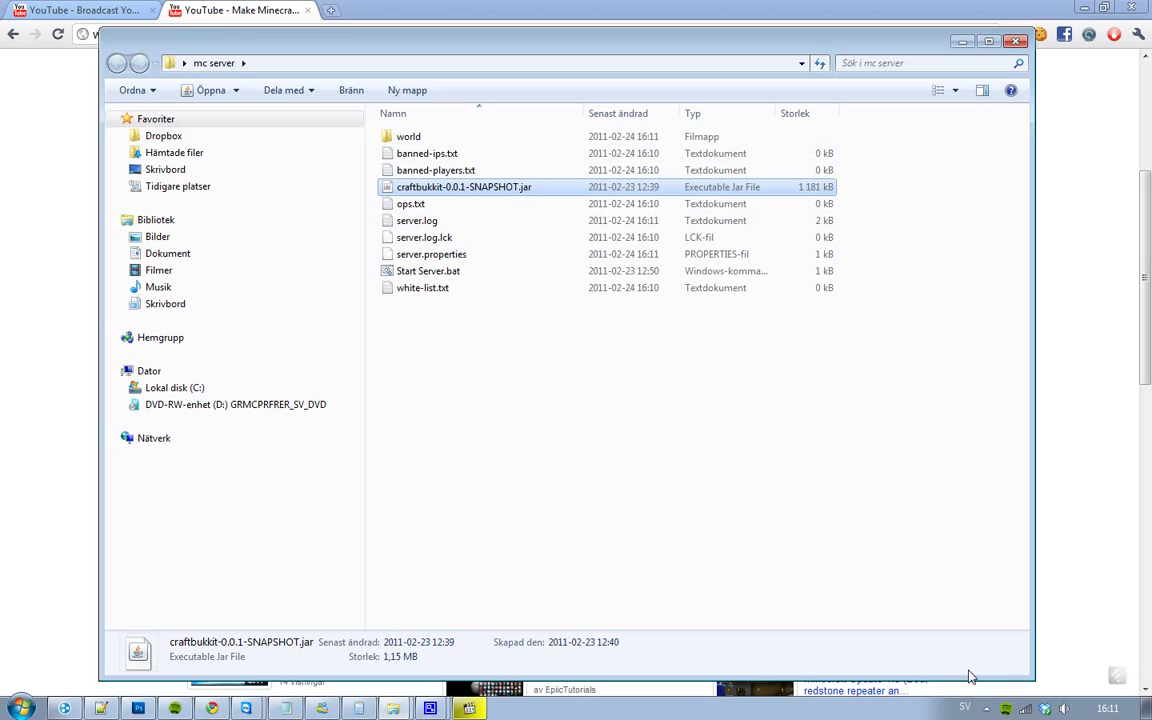
{"action": "left_click", "coordinate": [660, 452]}
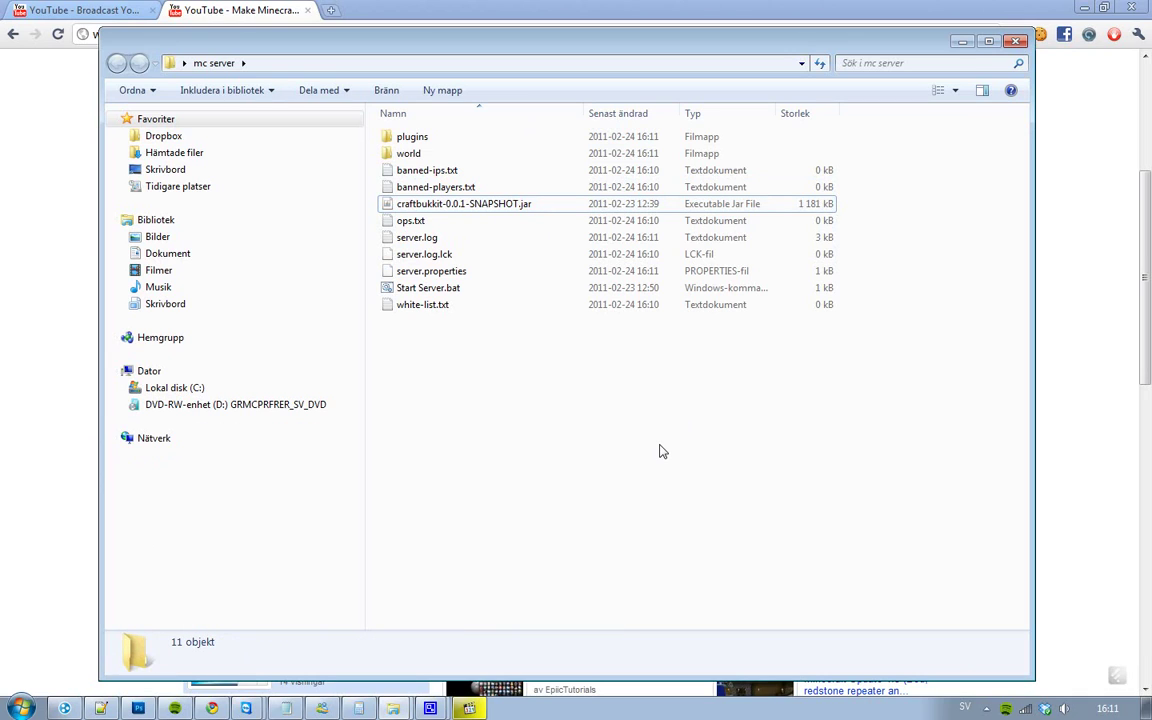
End the javaw.exe process in the Windows task manager and close the task manager.
{"action": "key", "text": "ctrl+shift+Escape"}
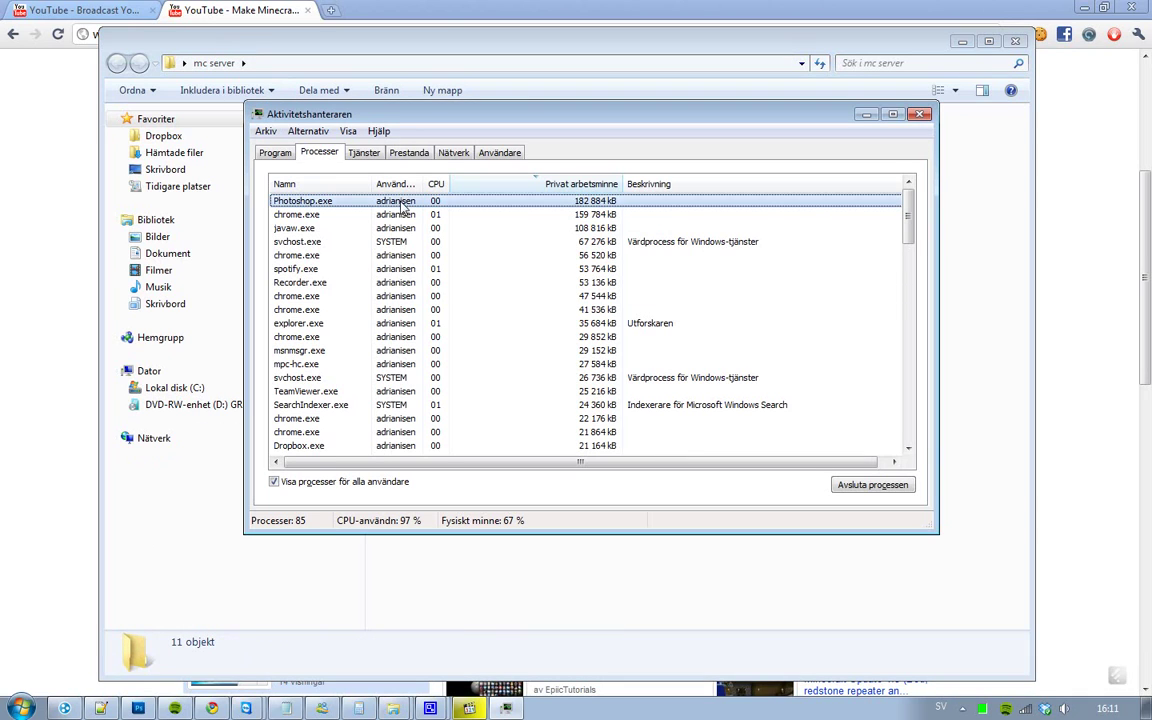
{"action": "left_click", "coordinate": [322, 229]}
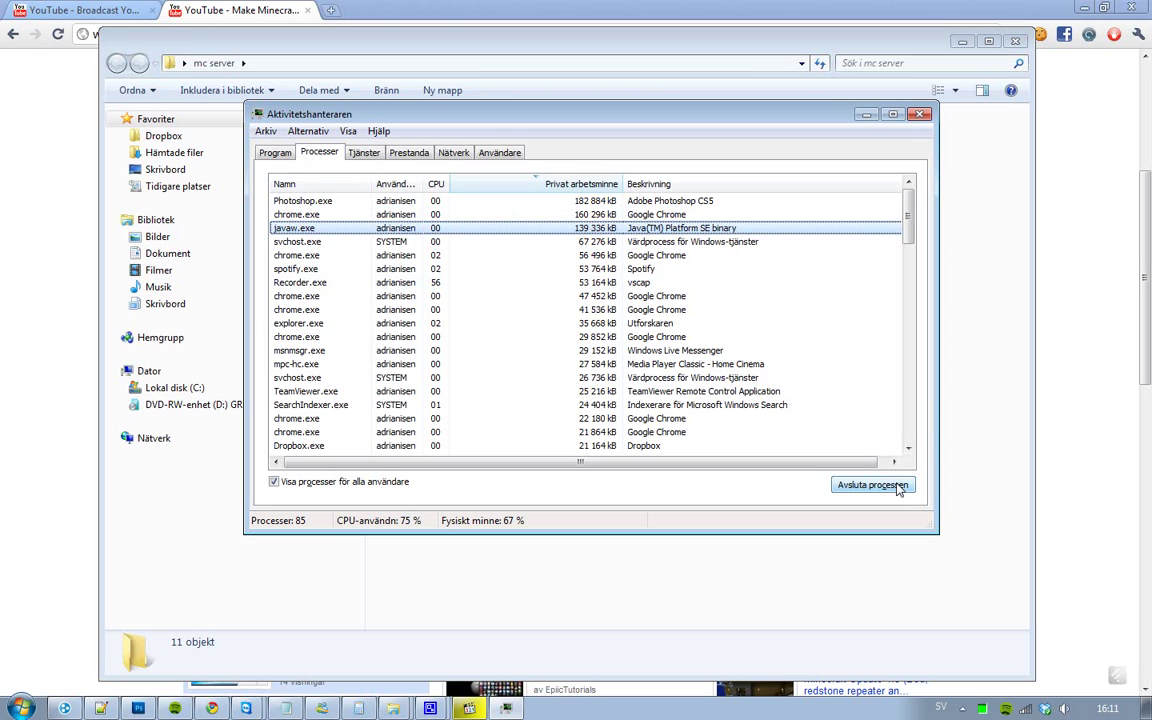
{"action": "left_click_drag", "start_coordinate": [738, 116], "coordinate": [748, 161]}
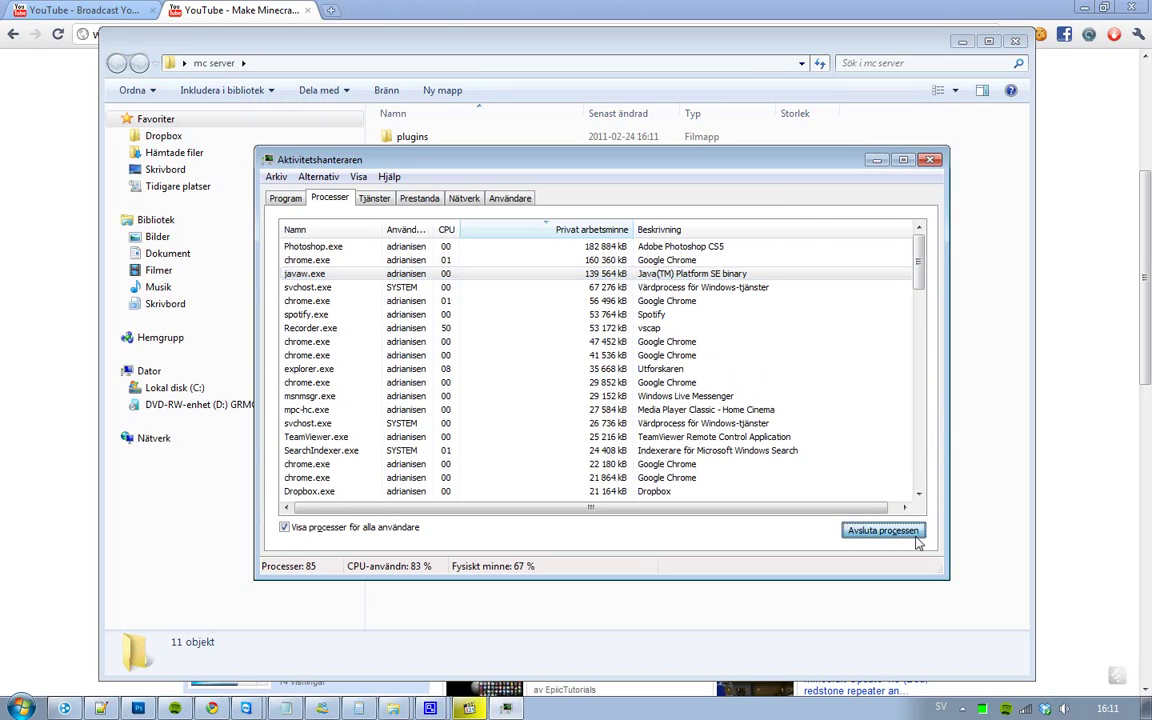
{"action": "left_click", "coordinate": [883, 530]}
{"action": "left_click", "coordinate": [612, 385]}
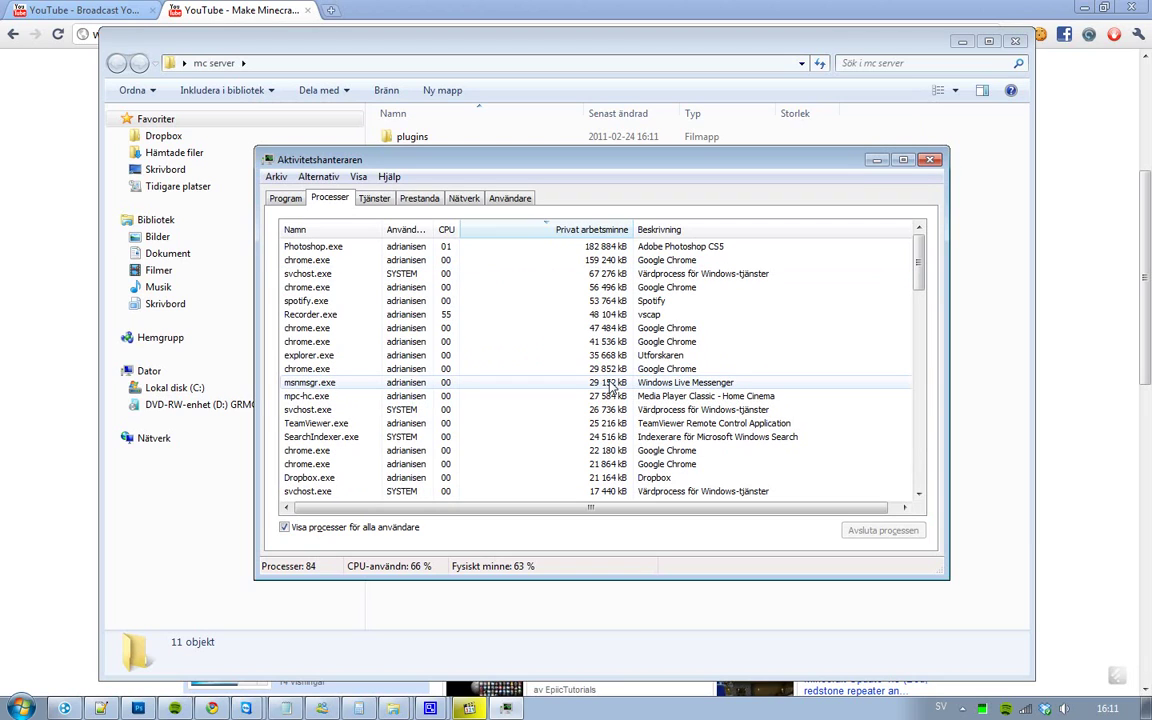
{"action": "left_click", "coordinate": [930, 159]}
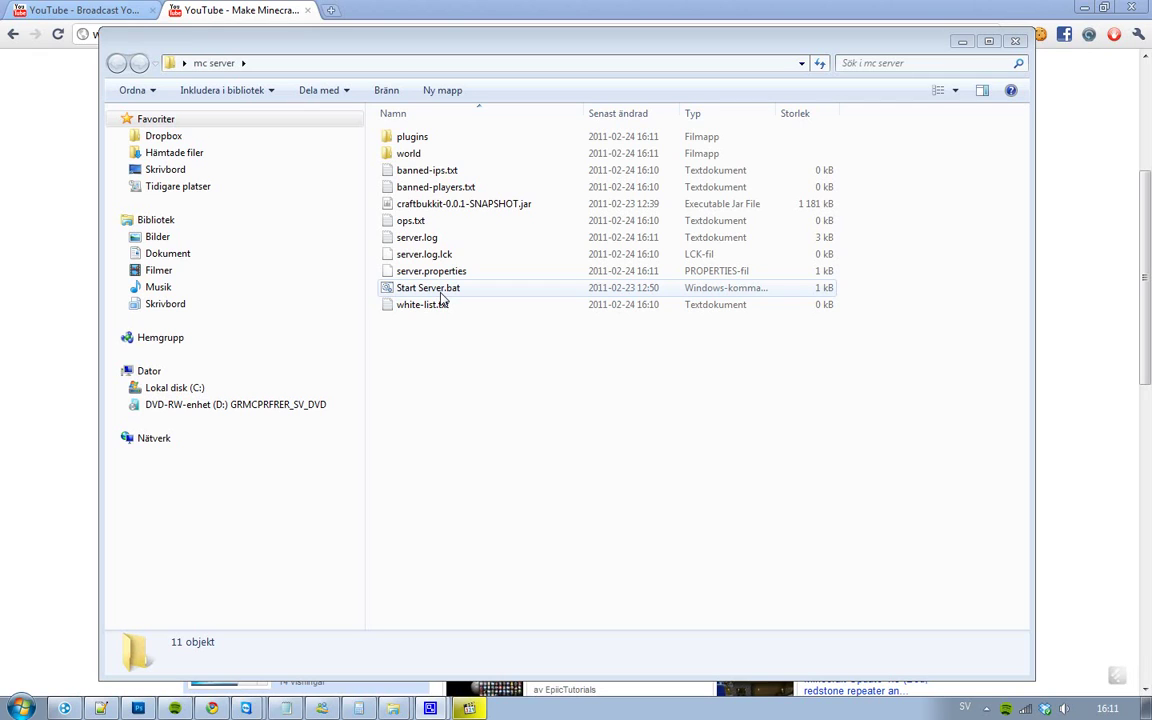
Run Start Server.bat from the mc server folder and move its console window clear of the file list.
{"action": "double_click", "coordinate": [440, 290]}
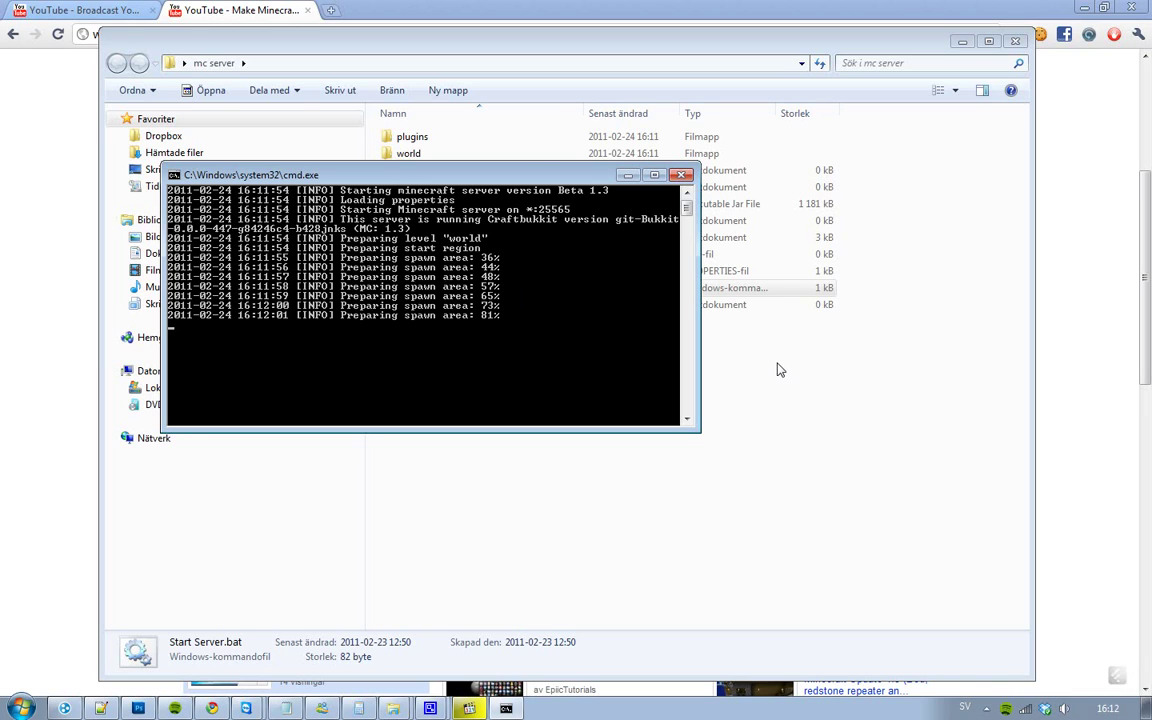
{"action": "left_click_drag", "start_coordinate": [533, 174], "coordinate": [658, 307]}
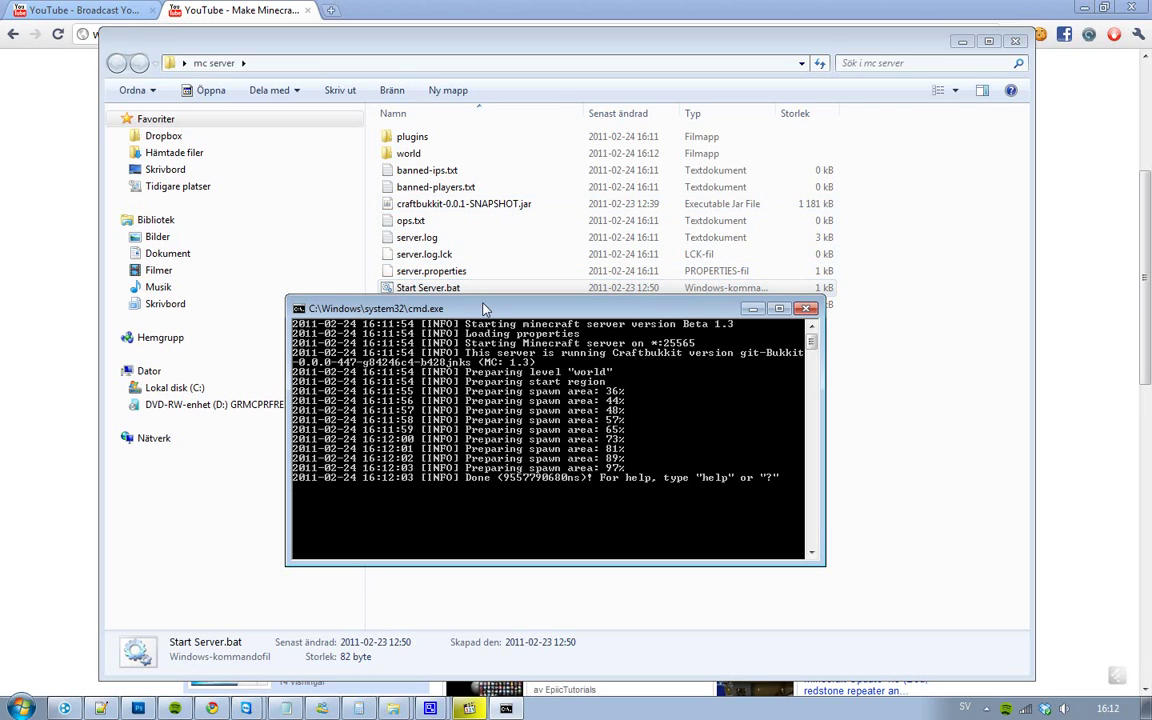
{"action": "left_click_drag", "start_coordinate": [470, 308], "coordinate": [540, 350]}
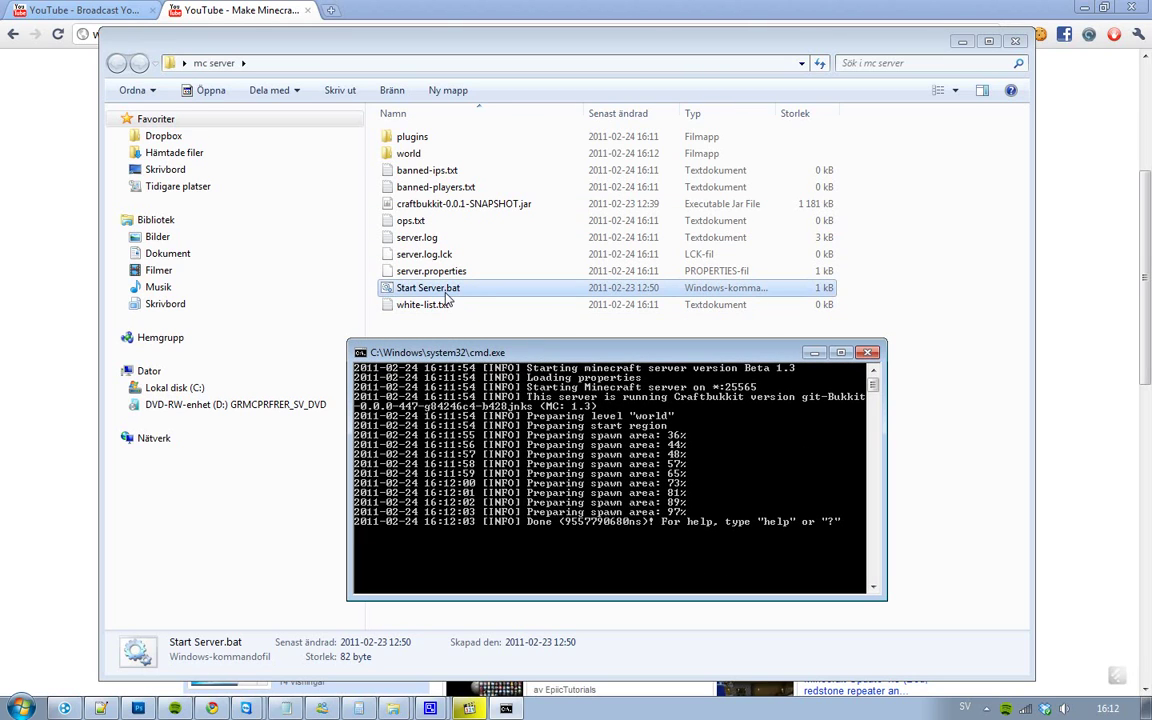
Shut down the Minecraft server with the stop command and close its console window.
{"action": "type", "text": "stop"}
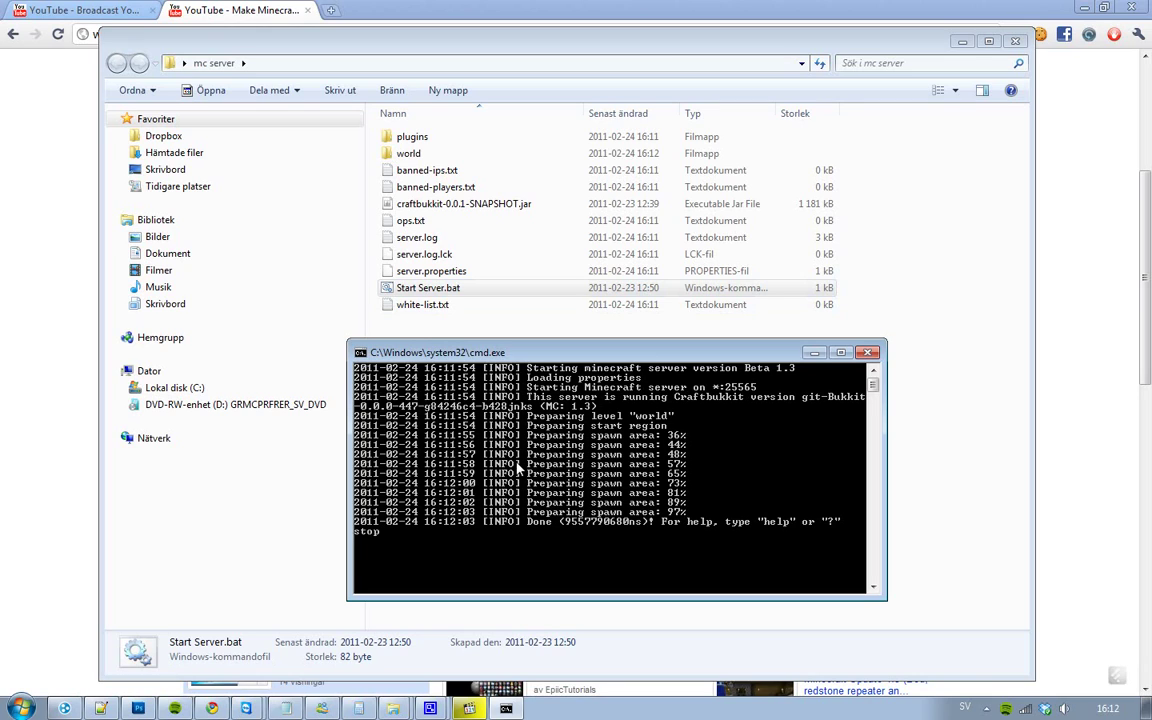
{"action": "key", "text": "Return"}
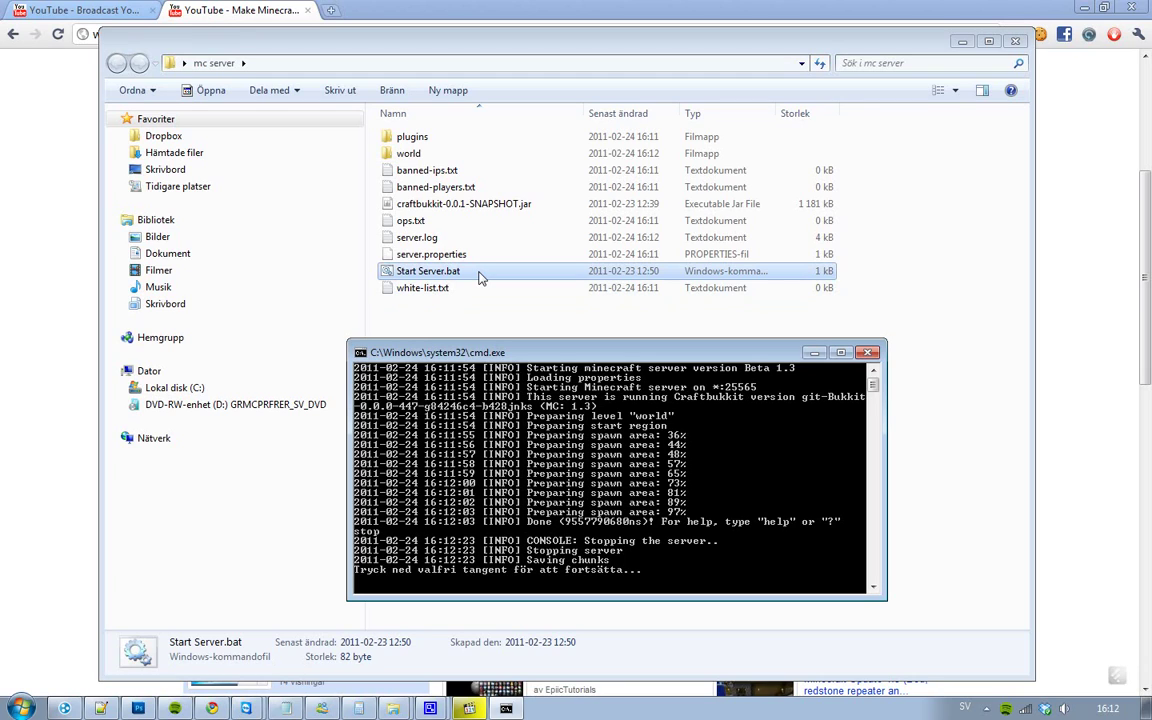
{"action": "left_click", "coordinate": [869, 355]}
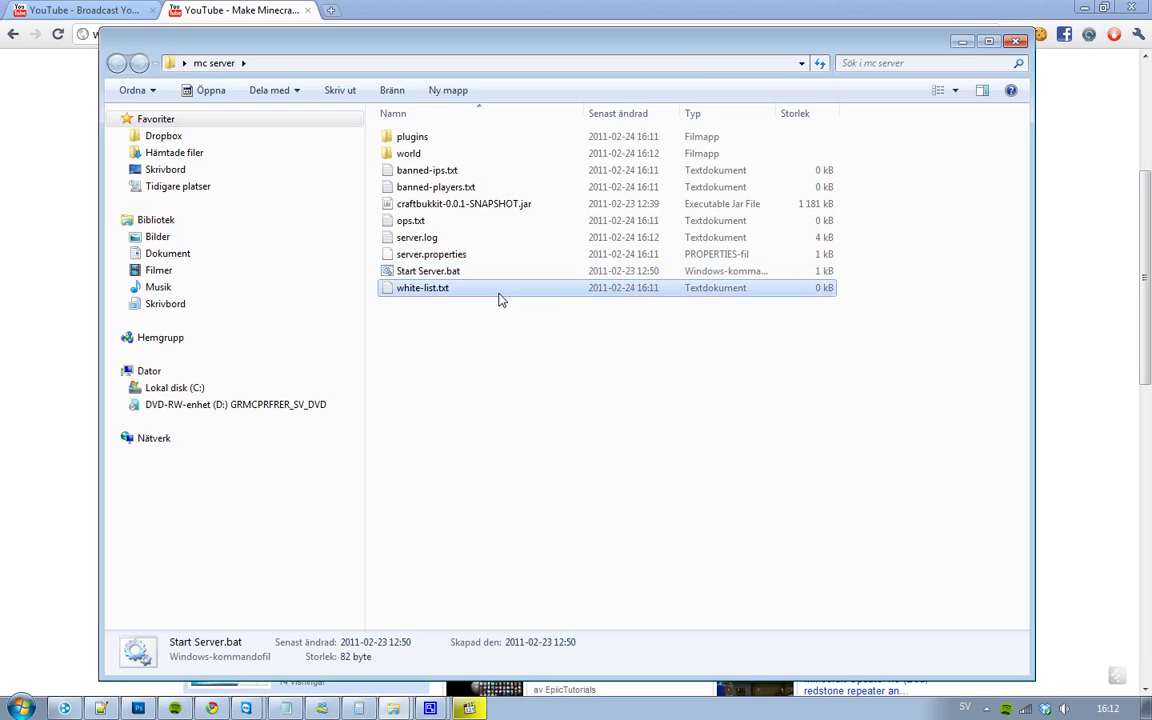
Close the mc server folder and examine the Java problem instructions in the YouTube video's description.
{"action": "key", "text": "alt+F4"}
{"action": "left_click", "coordinate": [594, 274]}
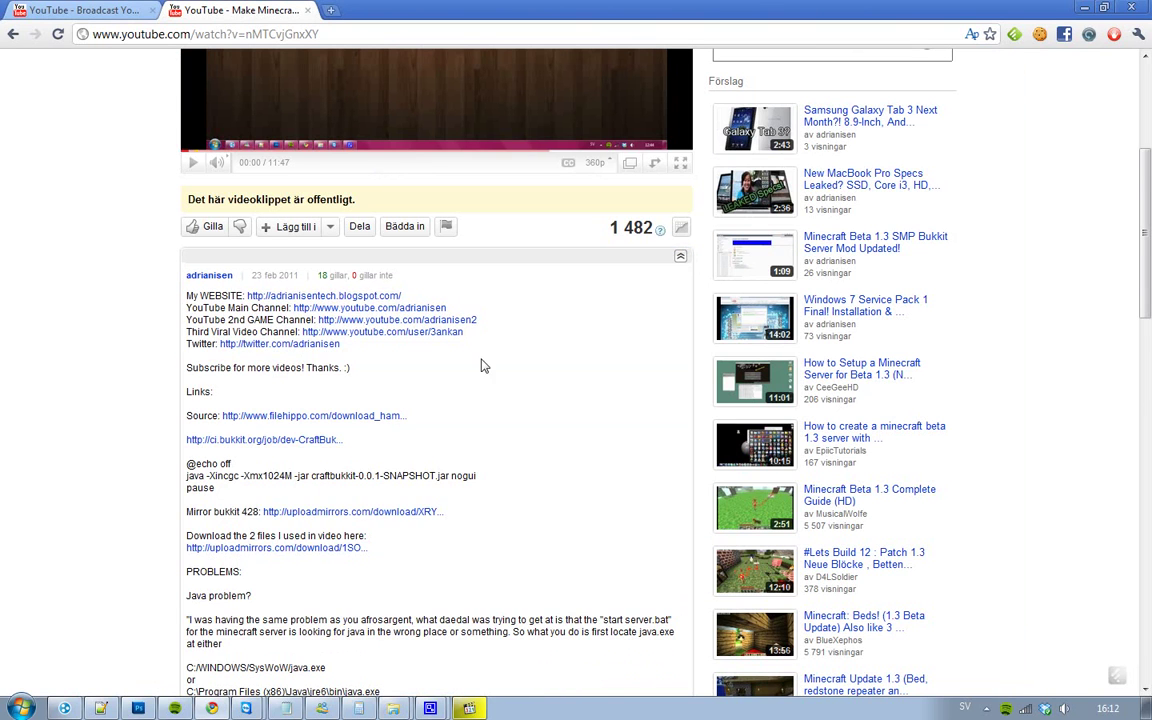
{"action": "scroll", "coordinate": [548, 375], "scroll_direction": "down", "scroll_amount": 1}
{"action": "scroll", "coordinate": [548, 375], "scroll_direction": "down", "scroll_amount": 1}
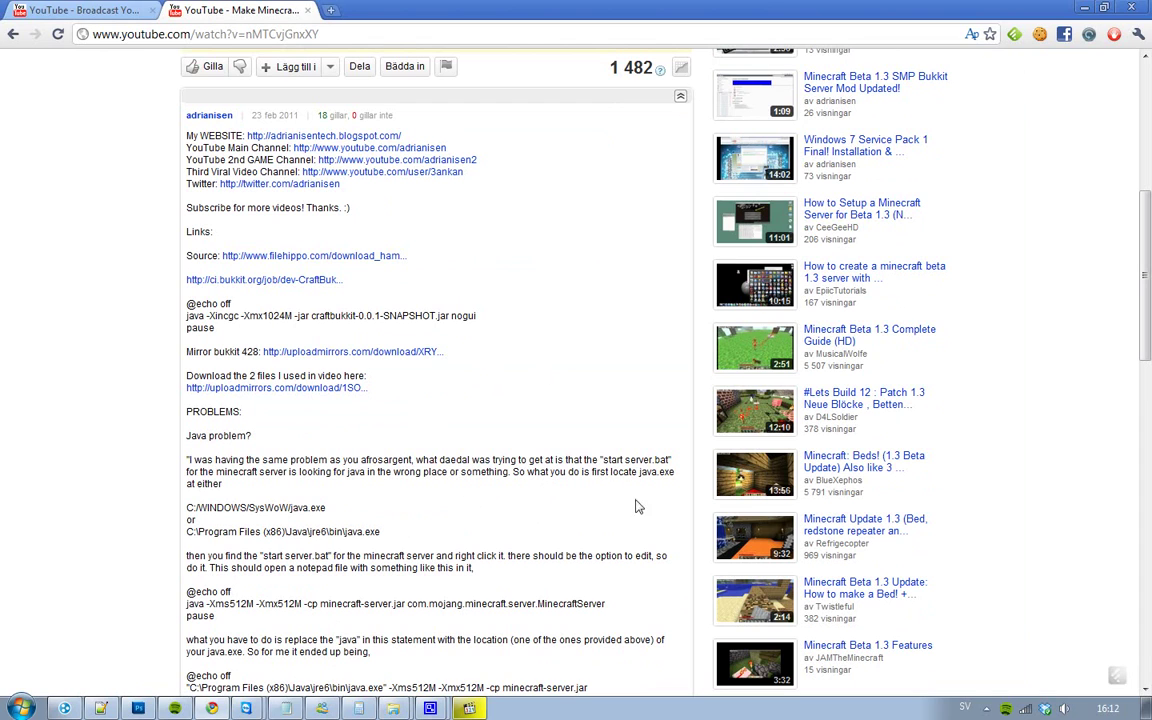
{"action": "scroll", "coordinate": [625, 445], "scroll_direction": "down", "scroll_amount": 3}
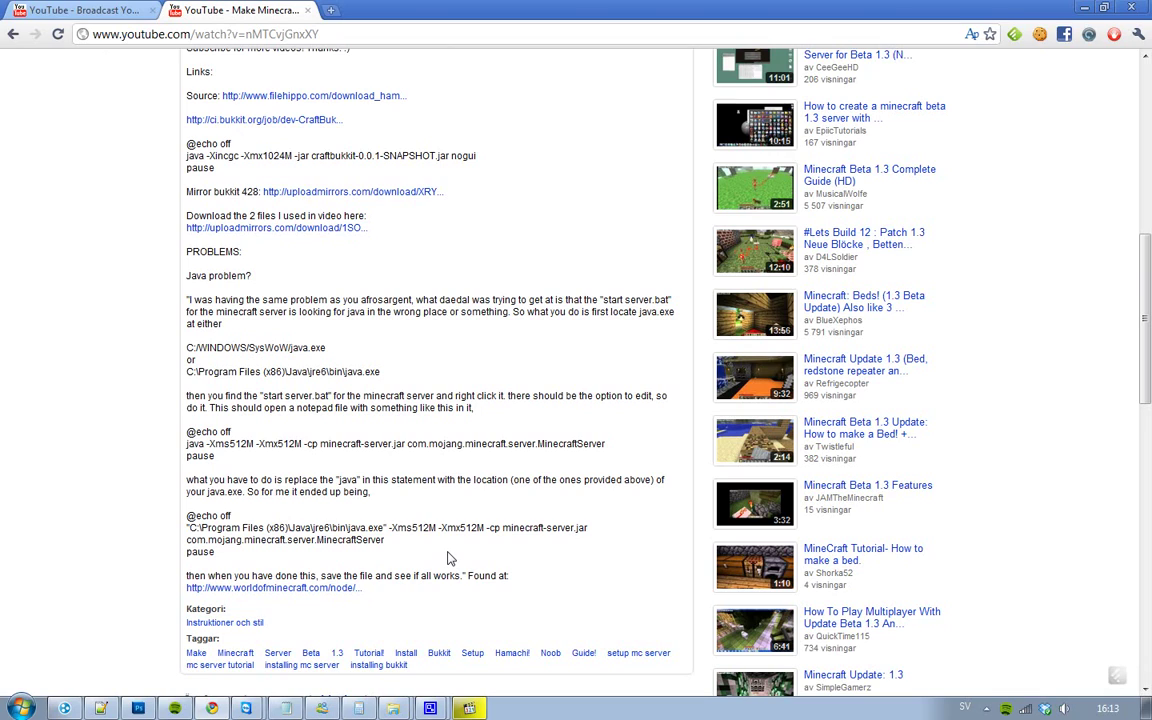
{"action": "scroll", "coordinate": [447, 555], "scroll_direction": "up", "scroll_amount": 5}
{"action": "scroll", "coordinate": [452, 555], "scroll_direction": "down", "scroll_amount": 6}
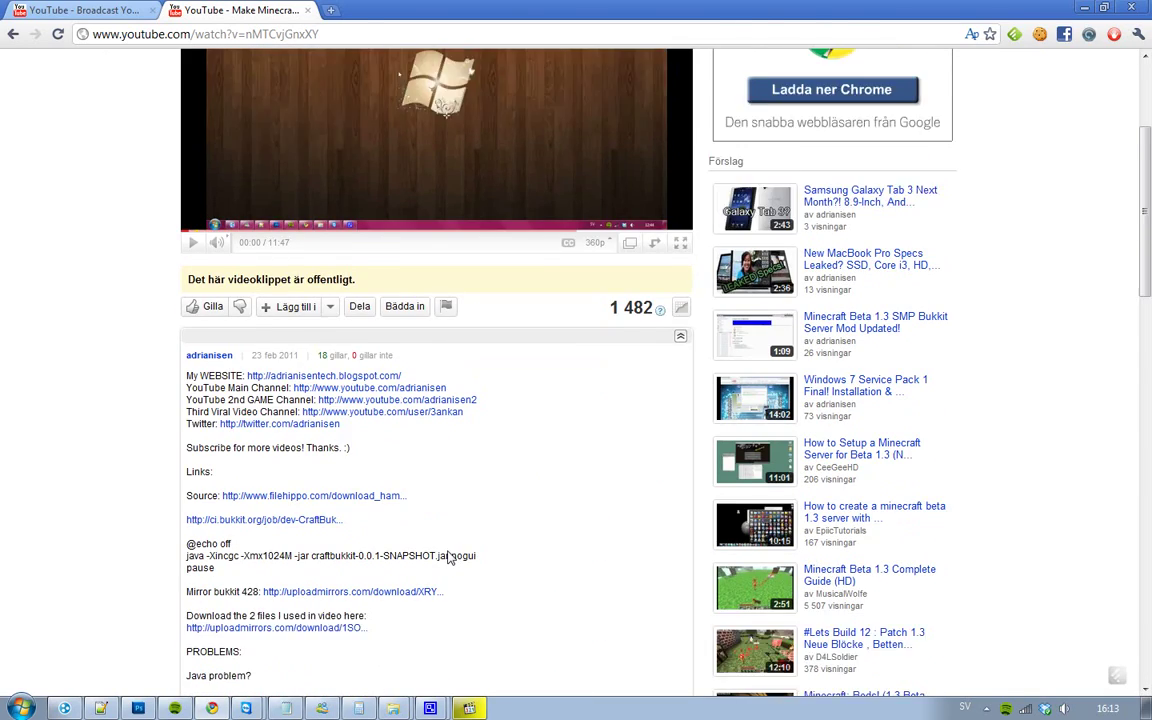
Open the description's worldofminecraft.com link in a new tab and examine the forum replies about the unrecognized java command.
{"action": "right_click", "coordinate": [295, 508]}
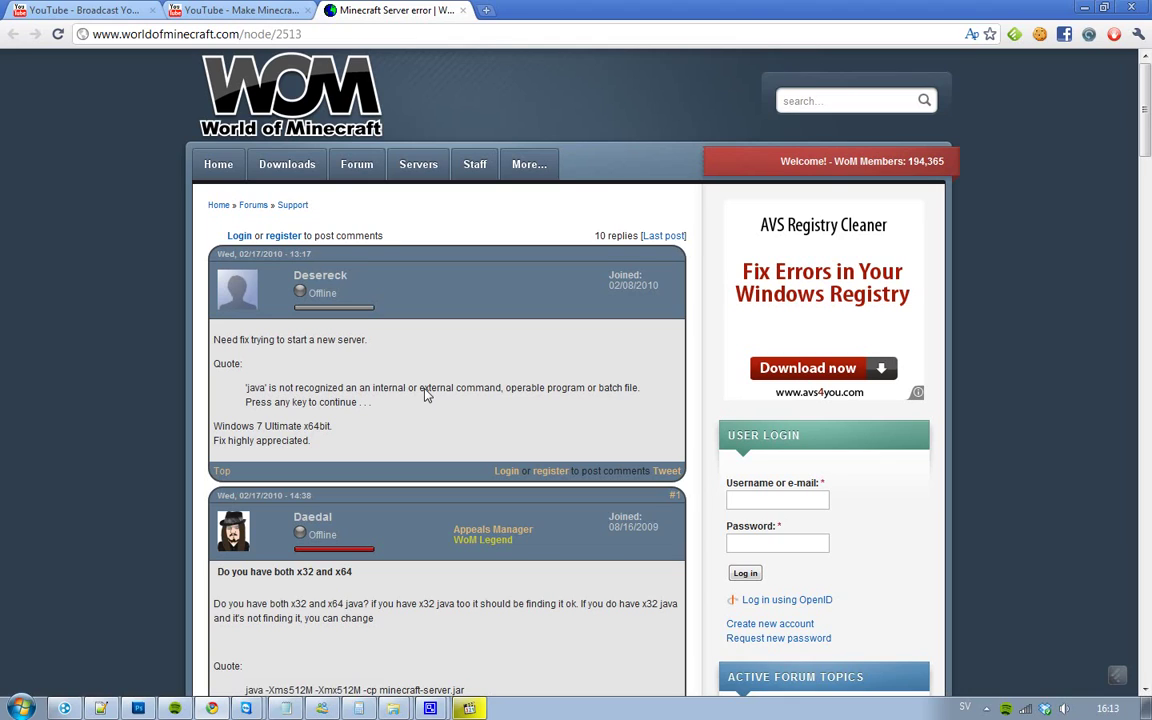
{"action": "scroll", "coordinate": [427, 370], "scroll_direction": "down", "scroll_amount": 10}
{"action": "scroll", "coordinate": [435, 350], "scroll_direction": "down", "scroll_amount": 15}
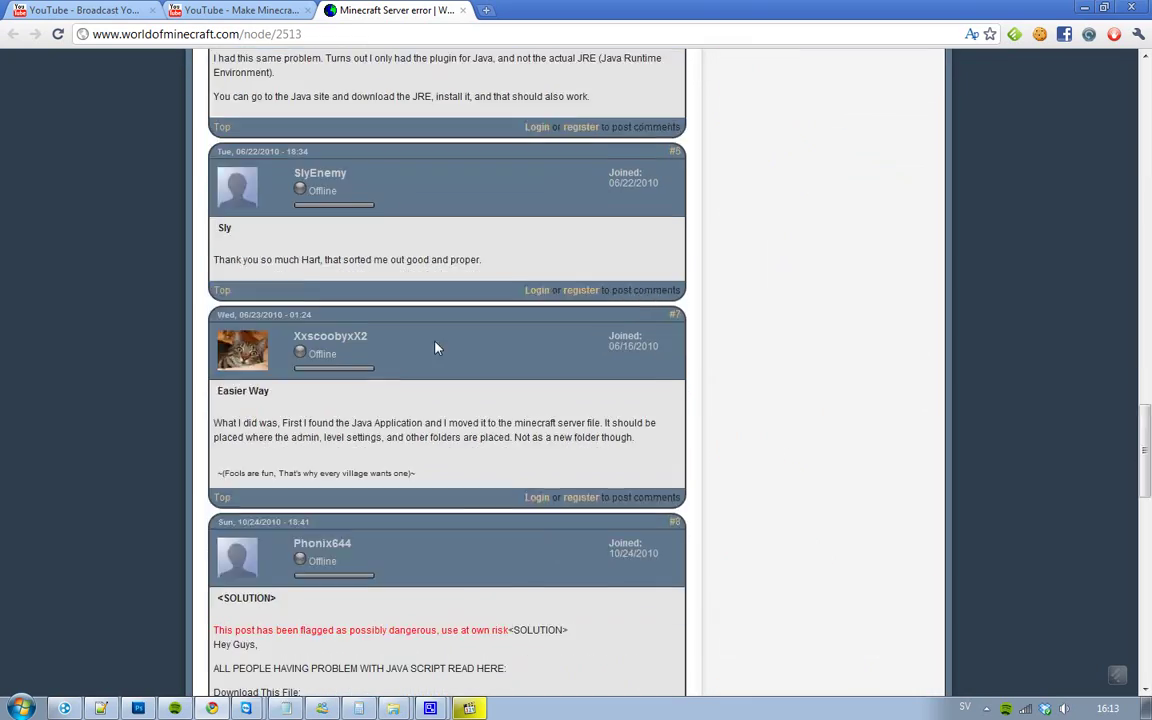
{"action": "scroll", "coordinate": [435, 345], "scroll_direction": "up", "scroll_amount": 20}
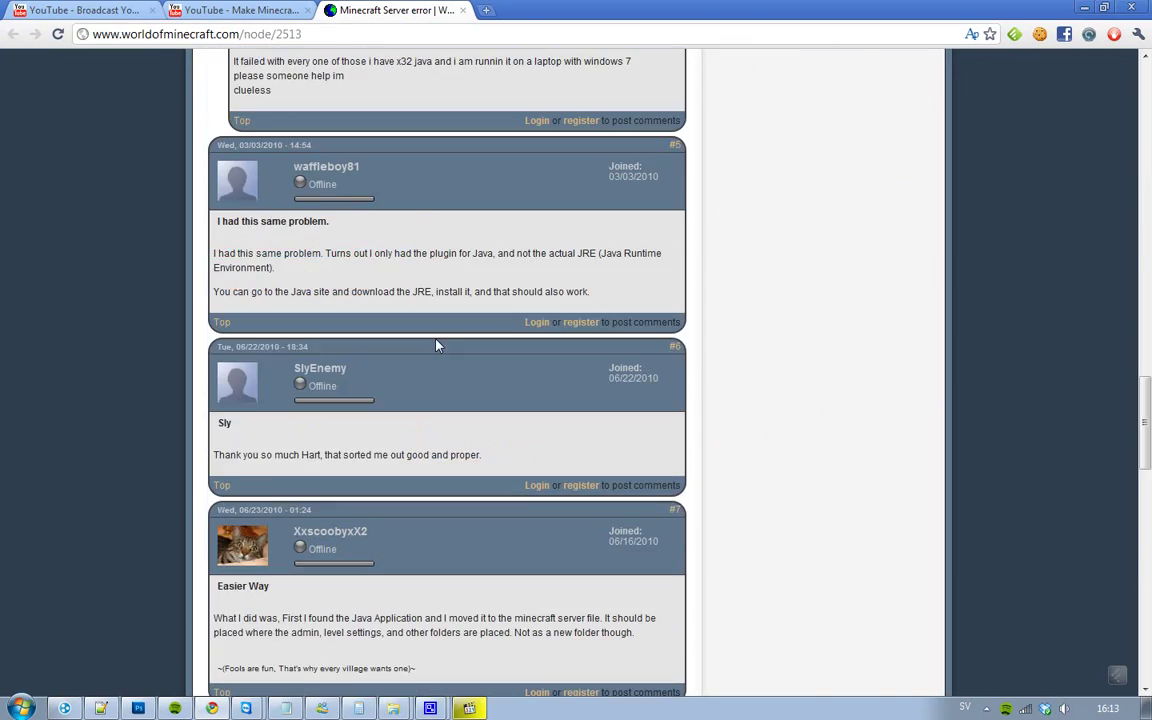
{"action": "scroll", "coordinate": [435, 342], "scroll_direction": "down", "scroll_amount": 5}
{"action": "scroll", "coordinate": [437, 343], "scroll_direction": "down", "scroll_amount": 15}
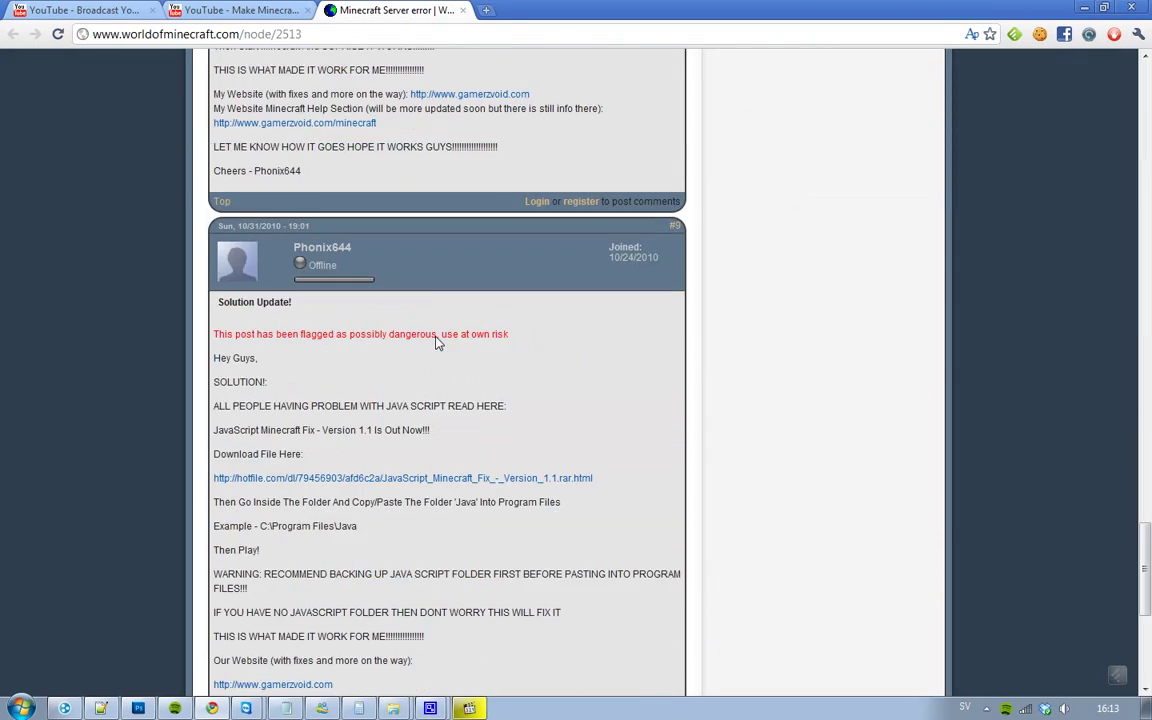
{"action": "scroll", "coordinate": [435, 343], "scroll_direction": "up", "scroll_amount": 20}
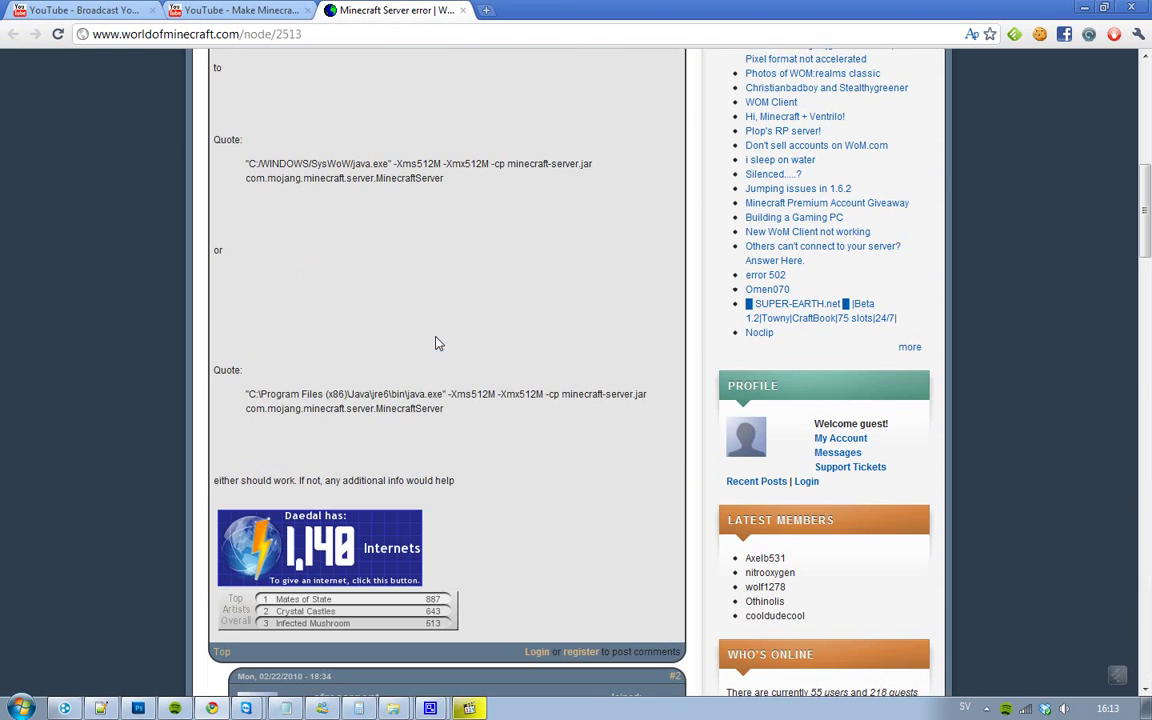